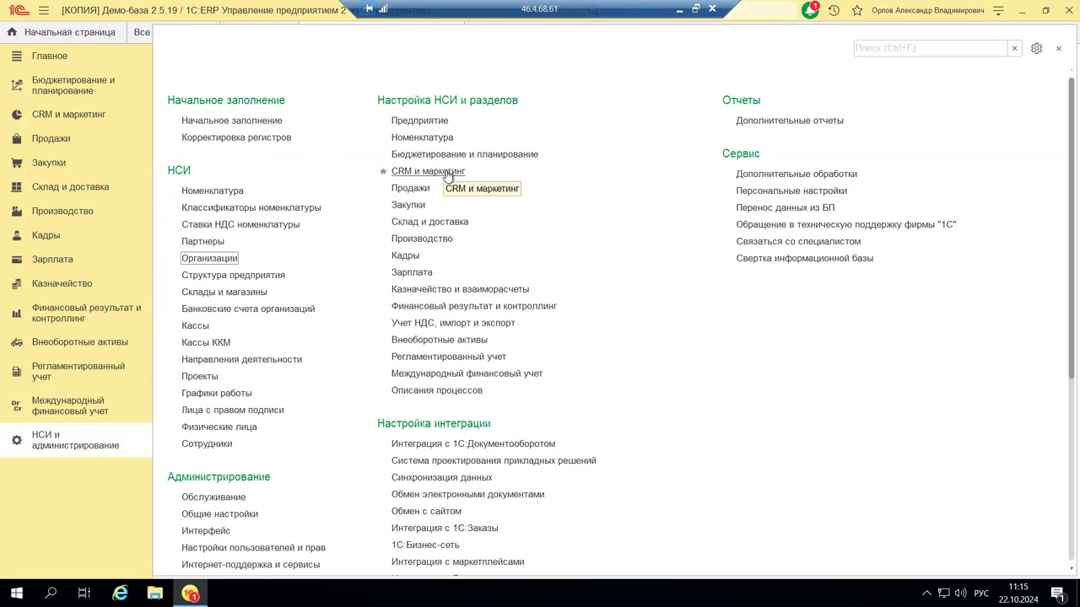
Step: Open the Кадры settings, review the staffing schedule, Воинский учет and other personnel accounting options, and close them
click(404, 256)
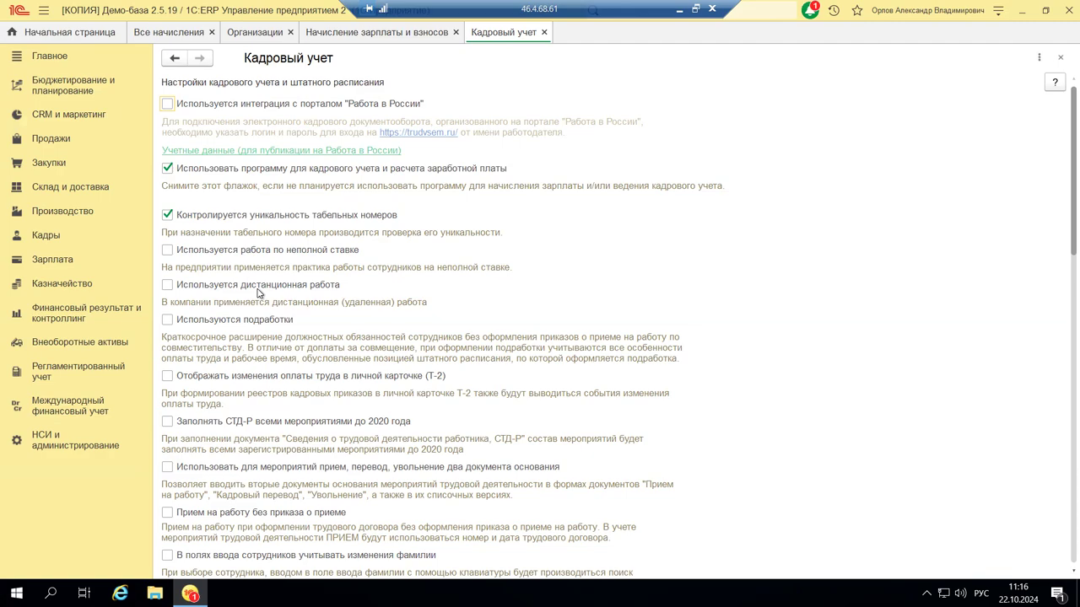
scroll(259, 293, down, 10)
scroll(259, 292, down, 8)
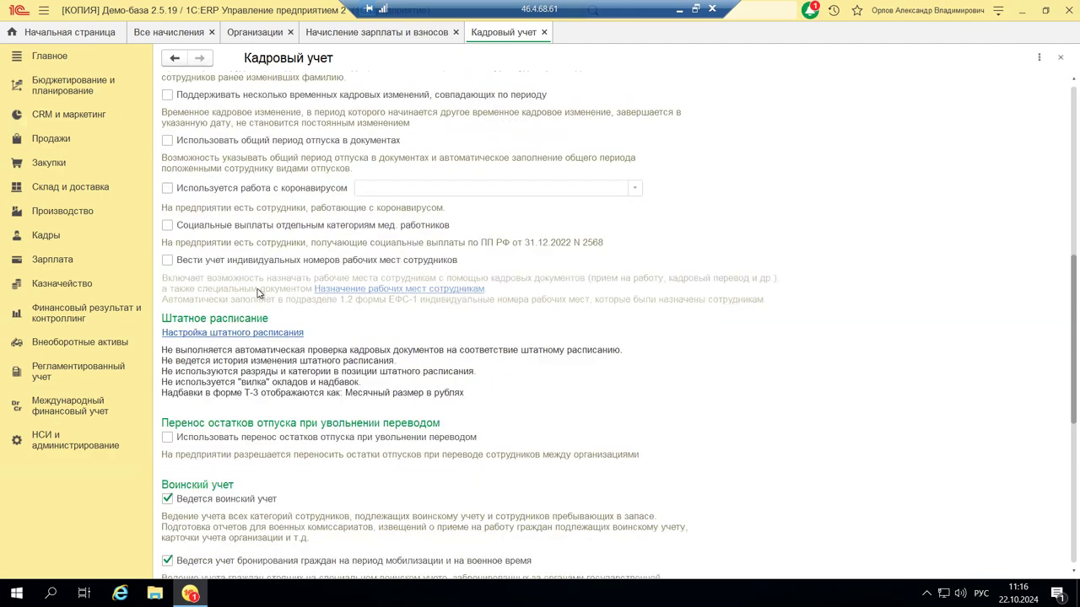
scroll(259, 293, up, 2)
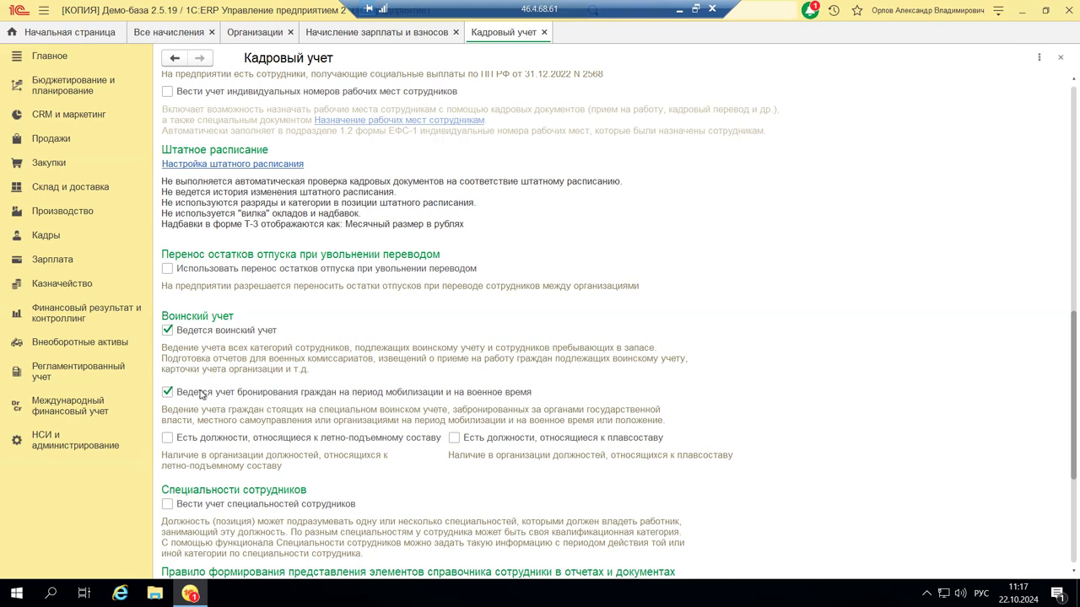
scroll(200, 402, down, 5)
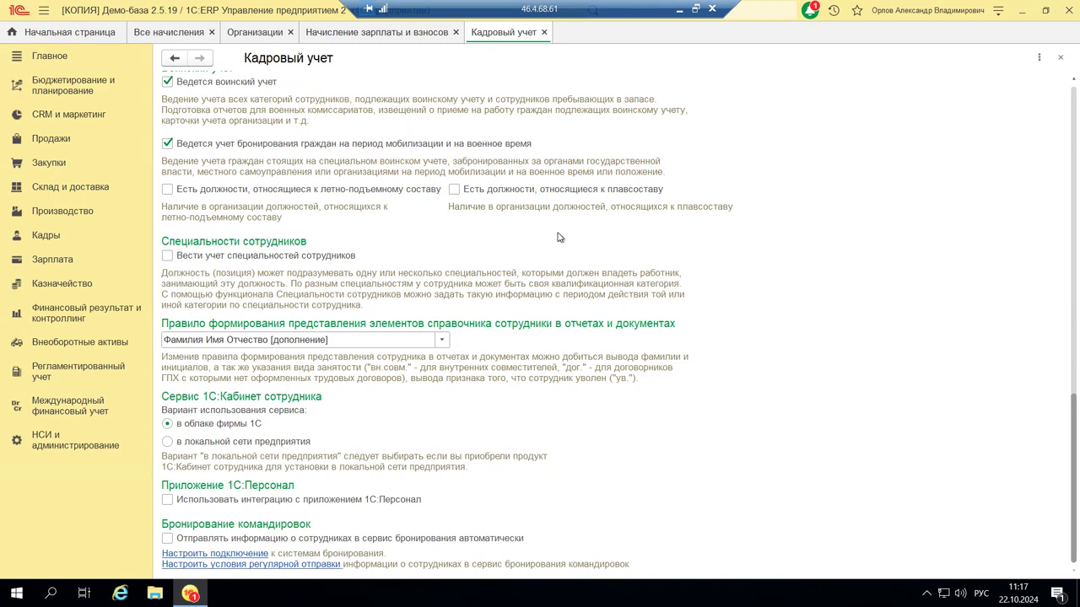
click(1062, 61)
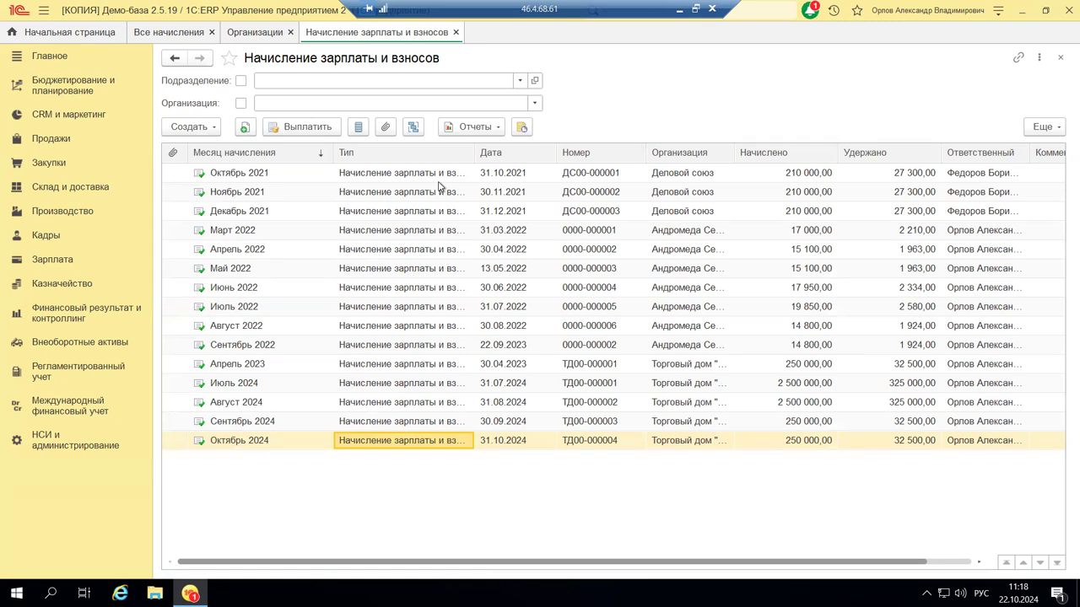
Step: Switch to the PowerPoint presentation and show slide 6 with the employer recommendations on military registration
click(681, 8)
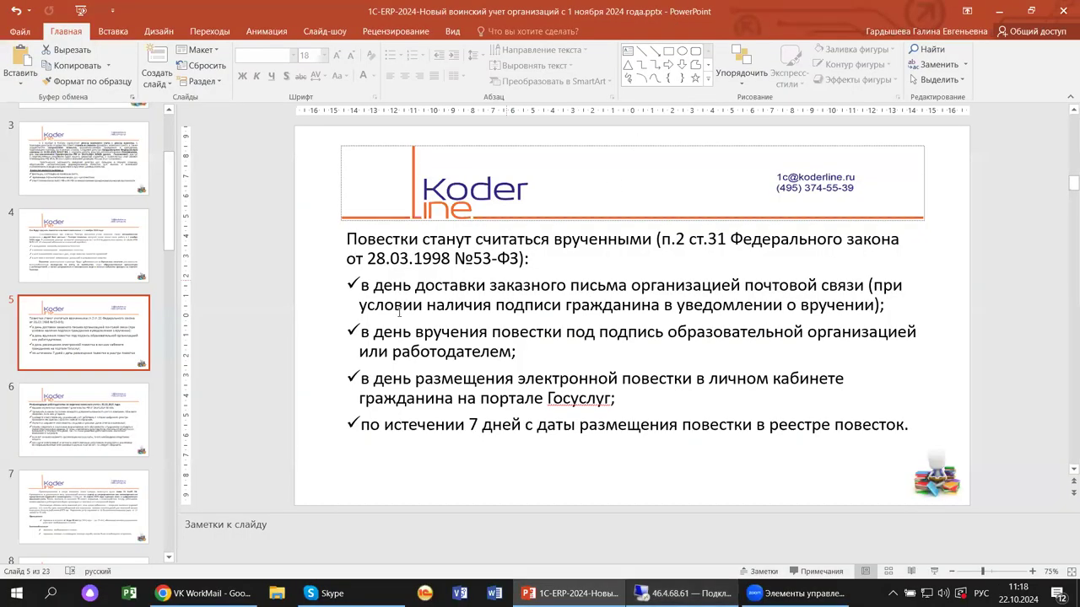
click(61, 428)
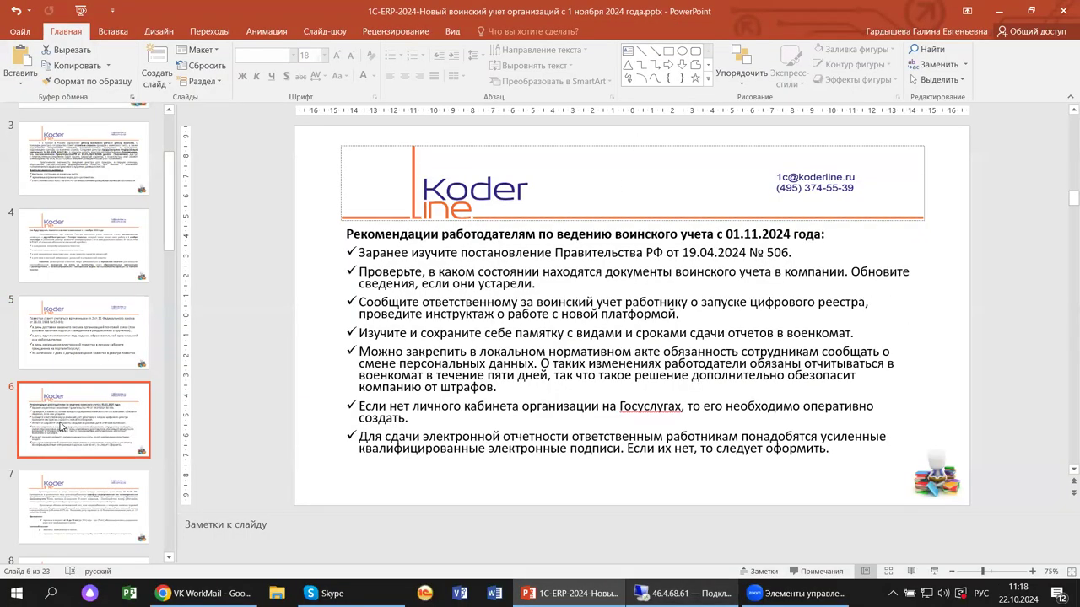
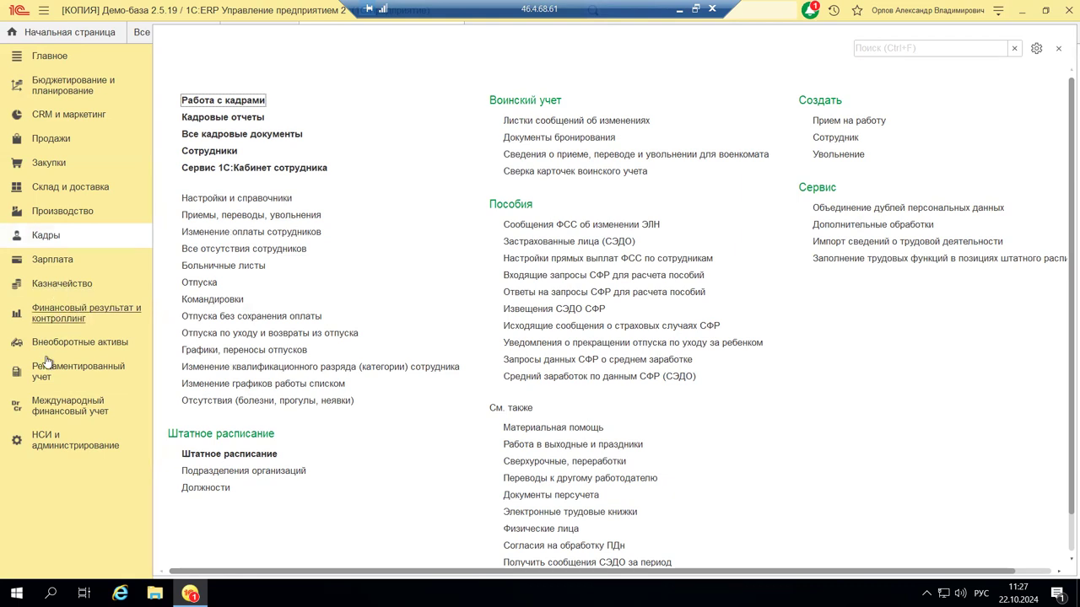
Step: Open the organization Андромеда from the Организации list and bring up its Воинский учет settings under Зарплата и кадры
click(53, 453)
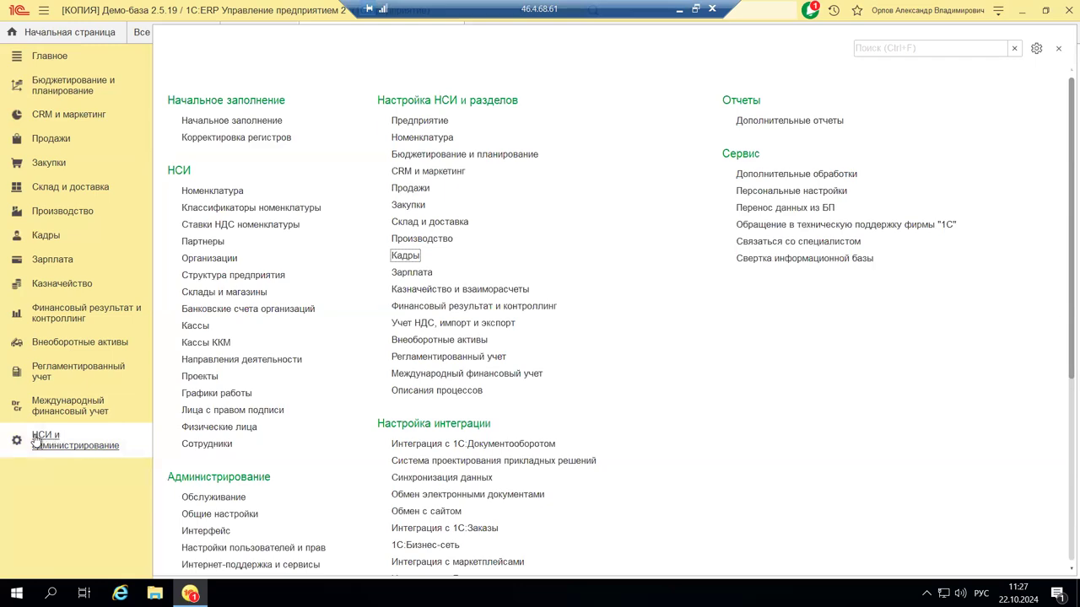
click(45, 451)
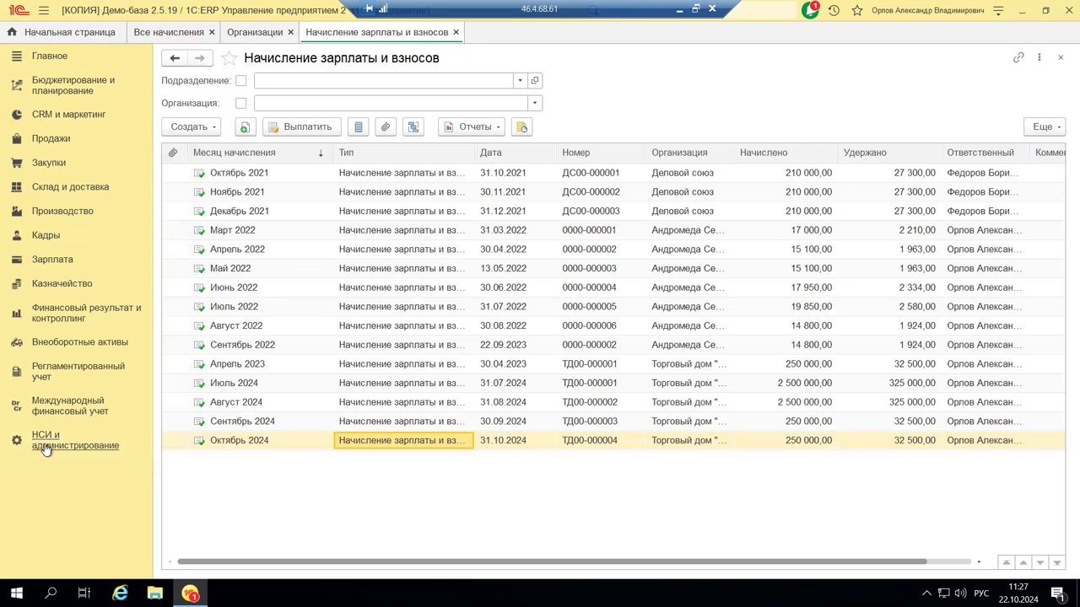
click(46, 449)
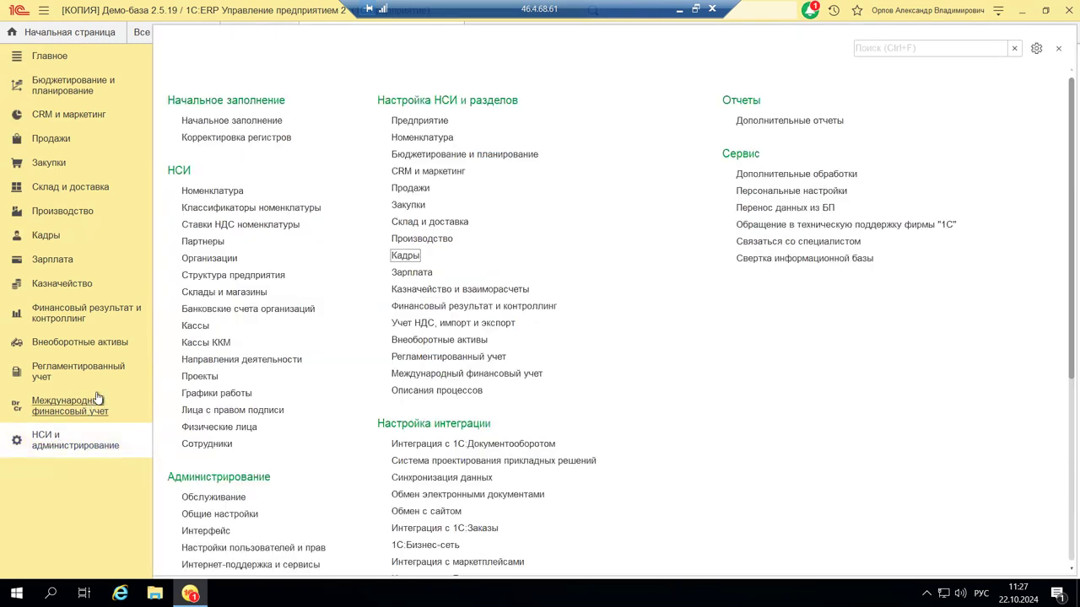
click(209, 258)
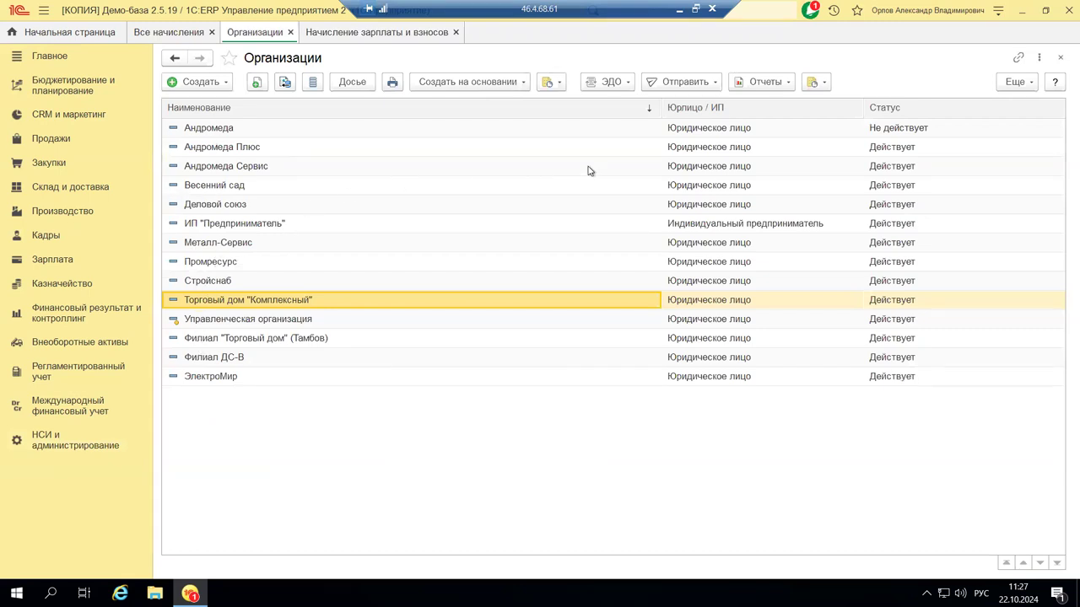
double_click(697, 128)
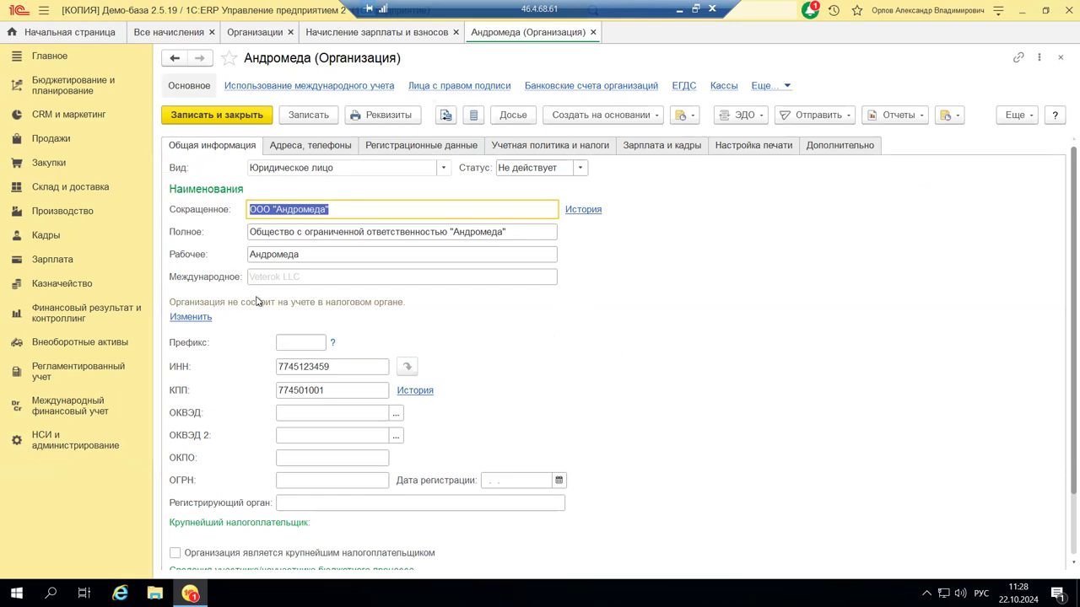
click(652, 148)
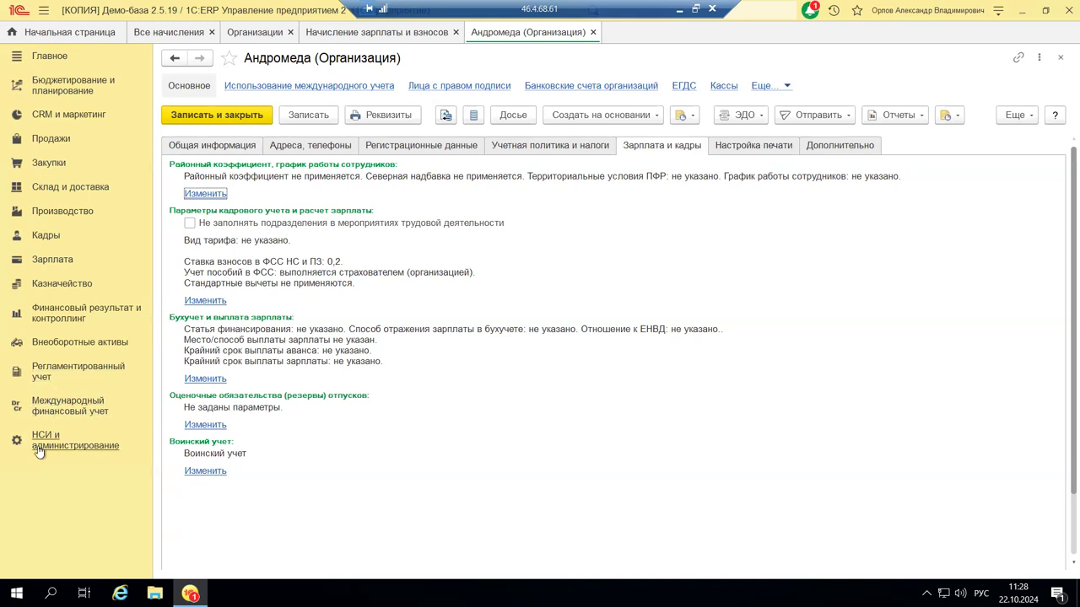
click(205, 471)
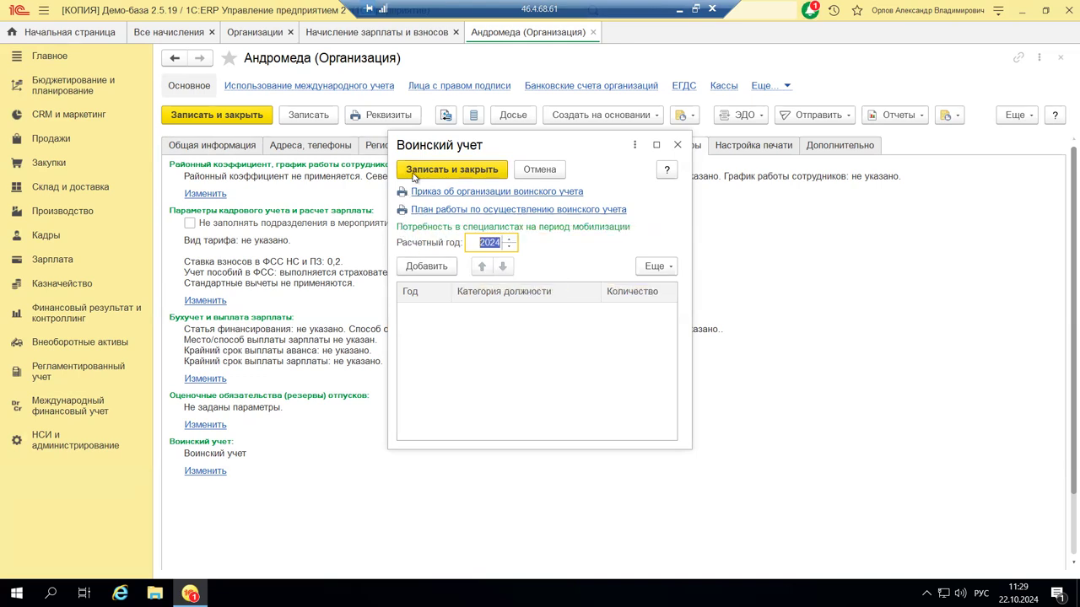
Step: Generate the printed form План работы по осуществлению воинского учета for Андромеда, review it from heading to signatures, and close it
click(425, 211)
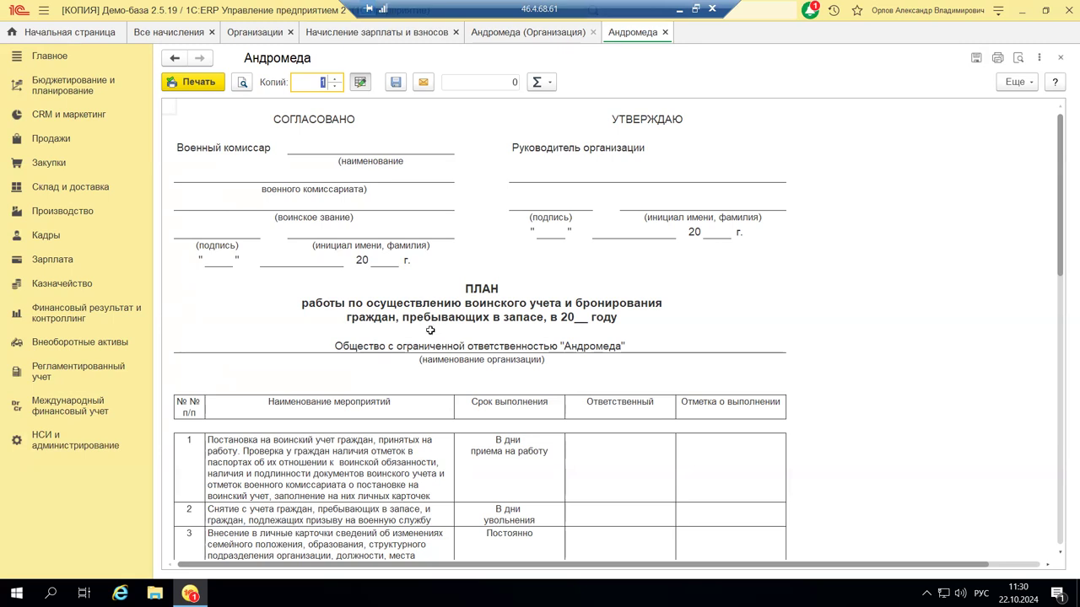
scroll(494, 386, down, 2)
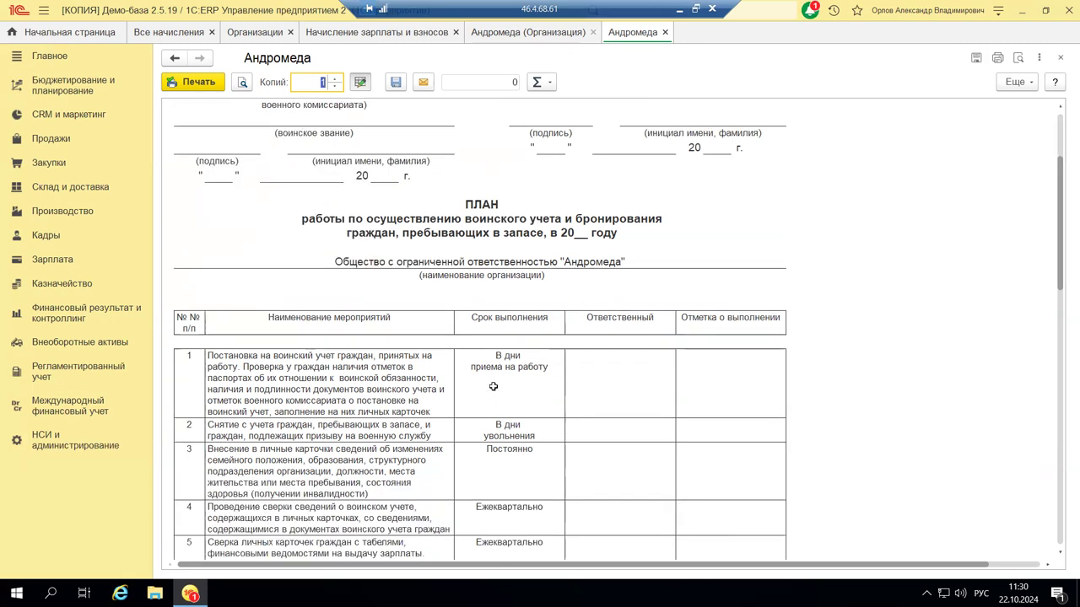
scroll(494, 386, down, 2)
scroll(494, 386, down, 7)
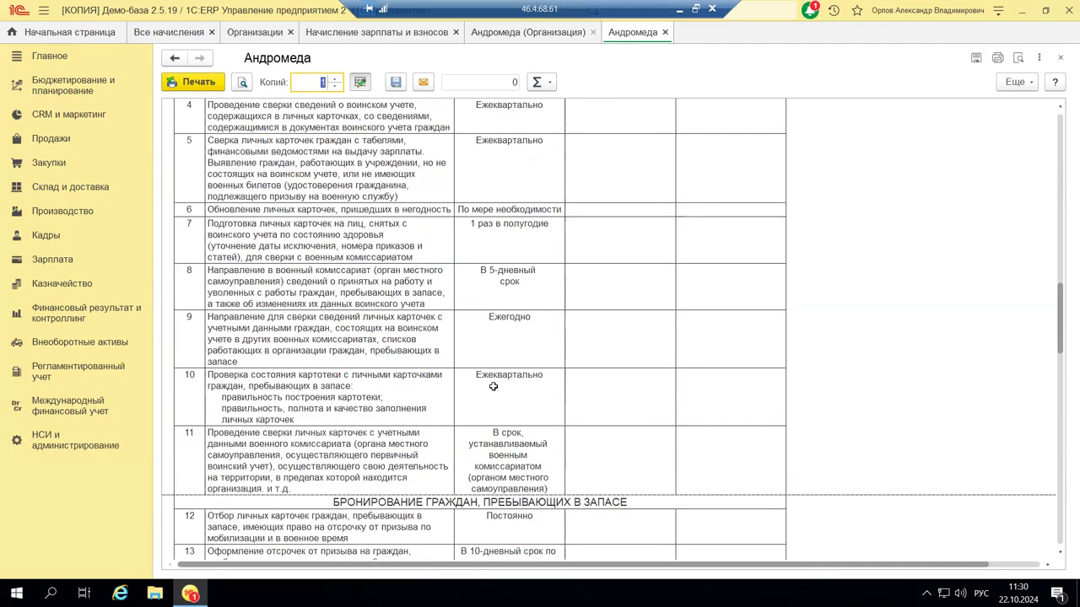
scroll(437, 428, up, 7)
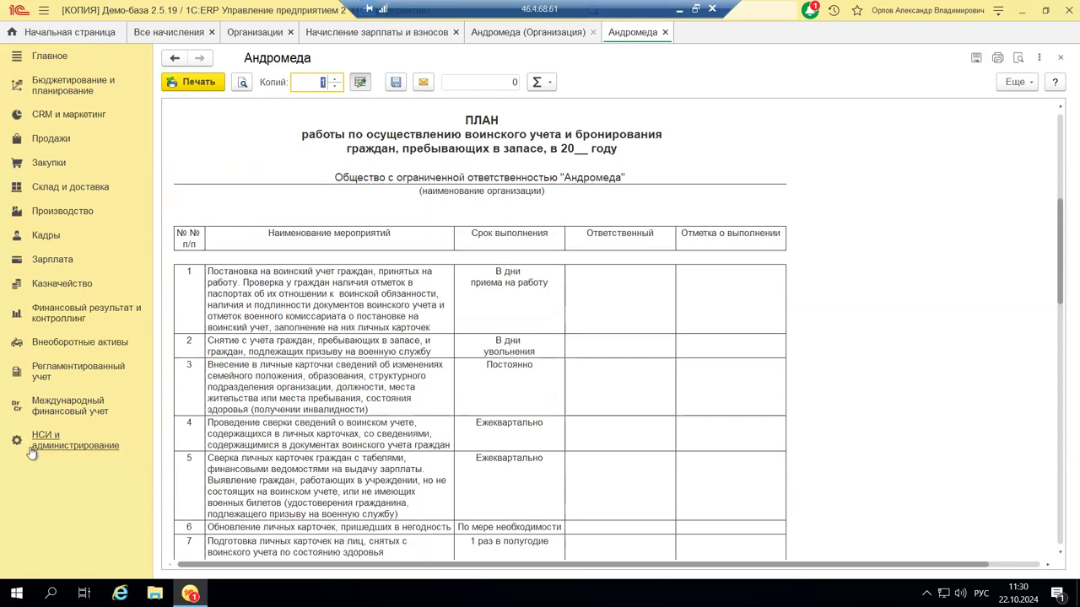
scroll(313, 447, down, 7)
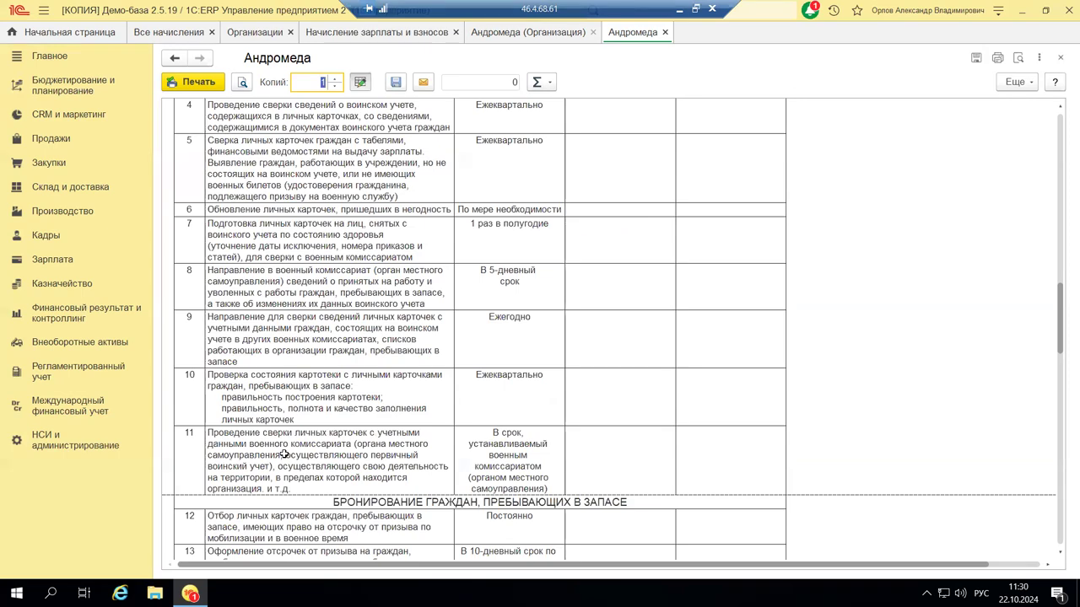
scroll(283, 453, down, 6)
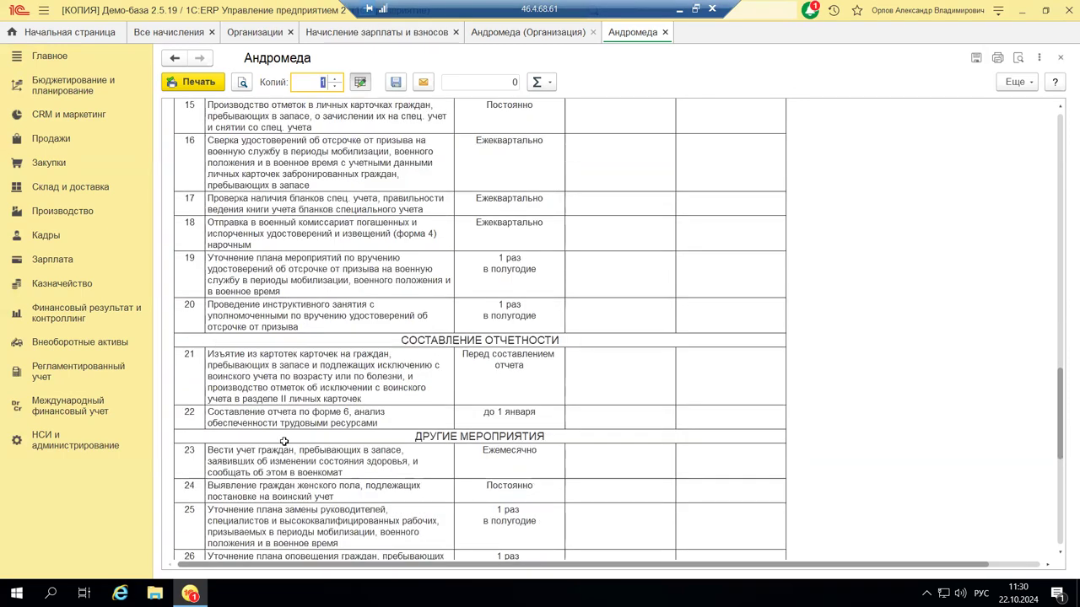
scroll(282, 402, up, 3)
scroll(282, 403, up, 3)
scroll(283, 402, down, 7)
scroll(261, 436, down, 5)
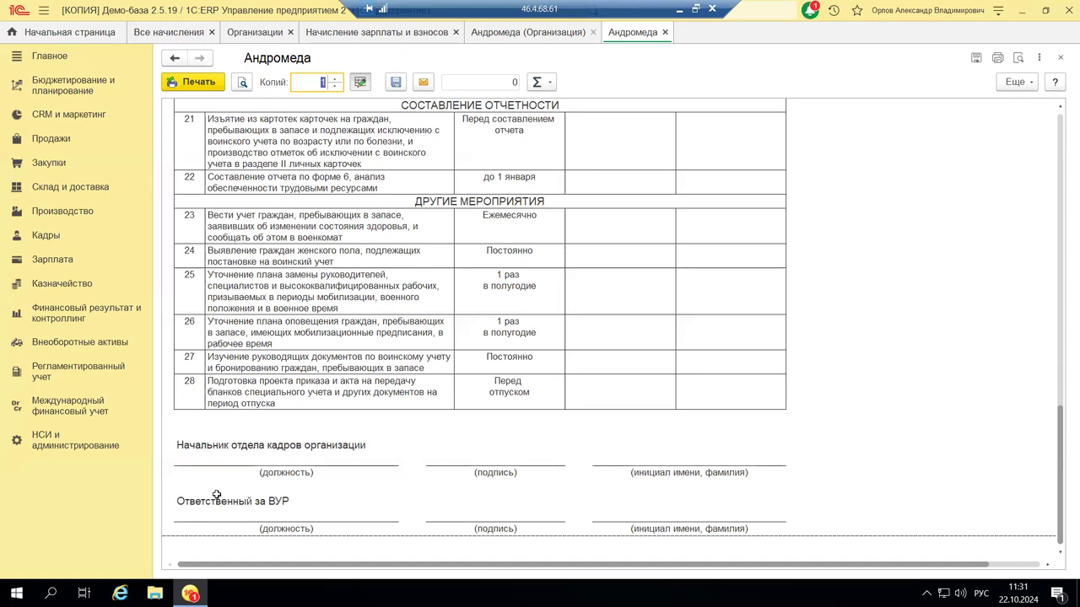
scroll(216, 494, down, 4)
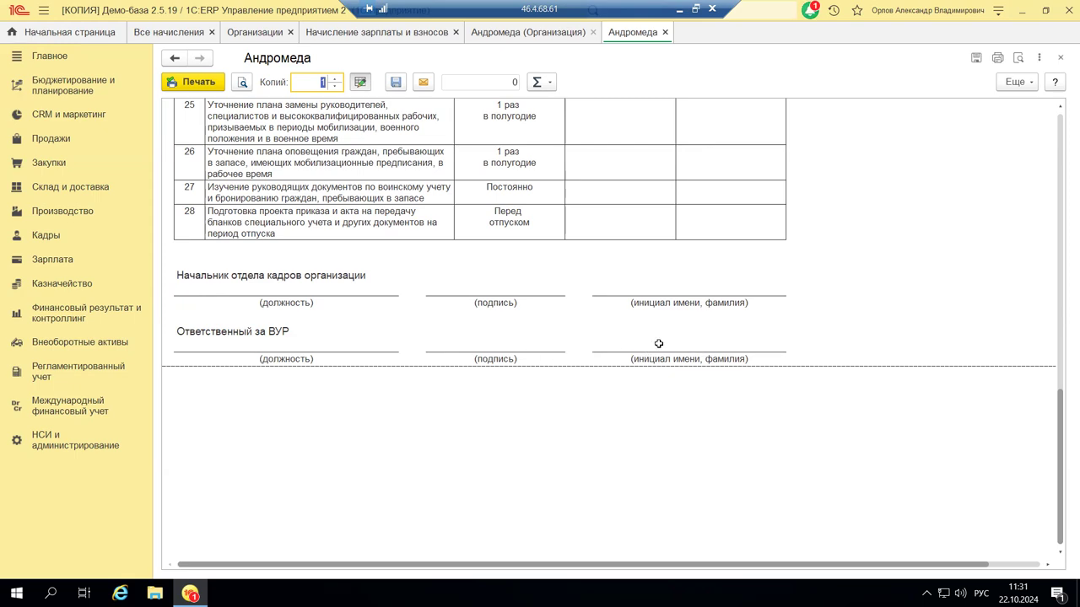
scroll(477, 333, up, 20)
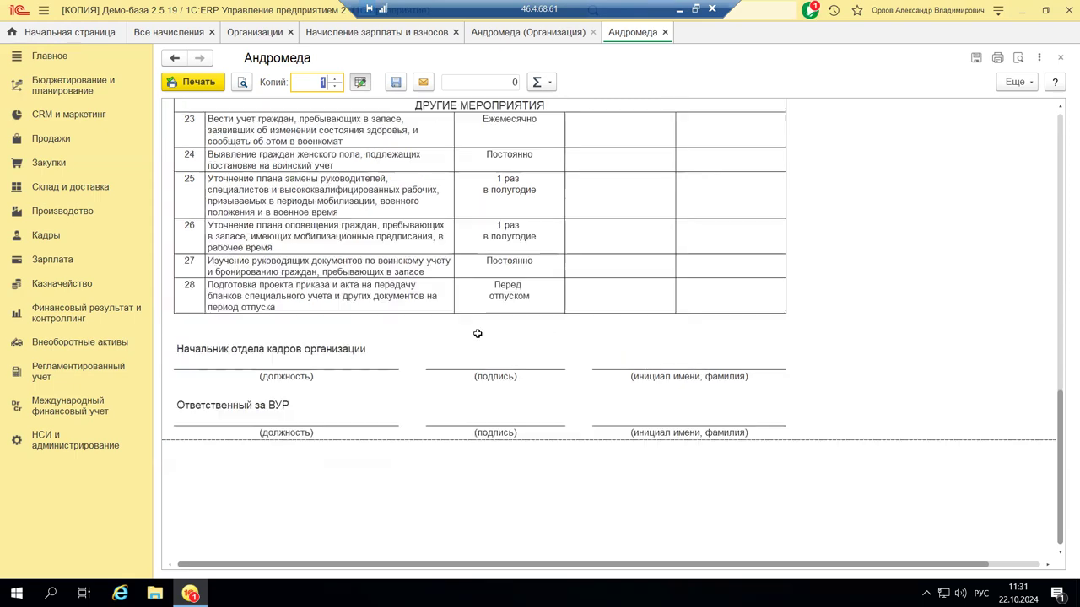
scroll(477, 333, up, 1)
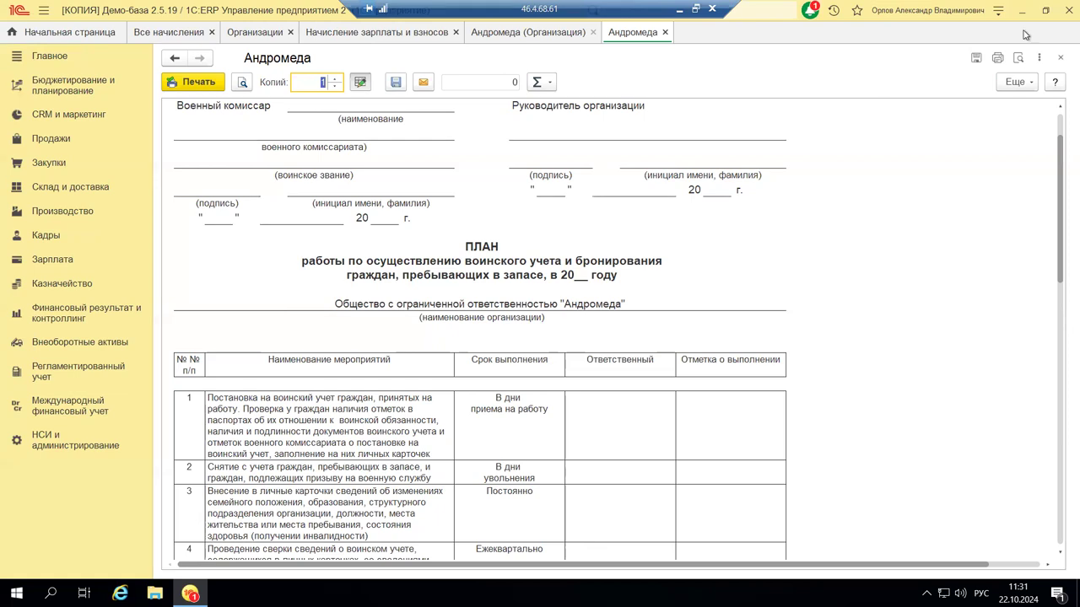
click(1057, 58)
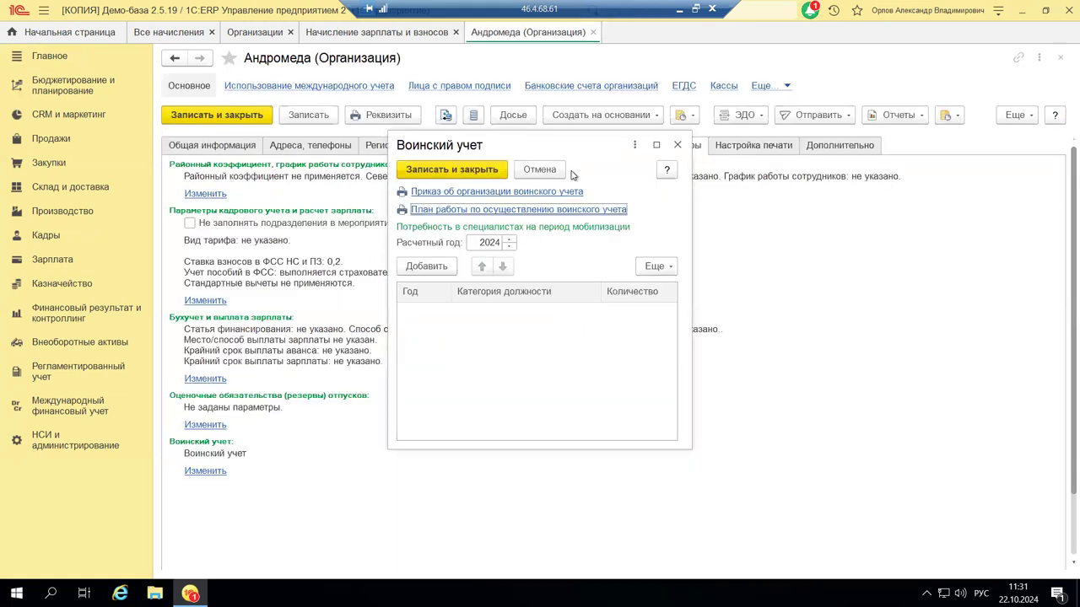
Step: Generate the printed form Приказ об организации воинского учета, read it through, and close it along with the Воинский учет settings
click(518, 199)
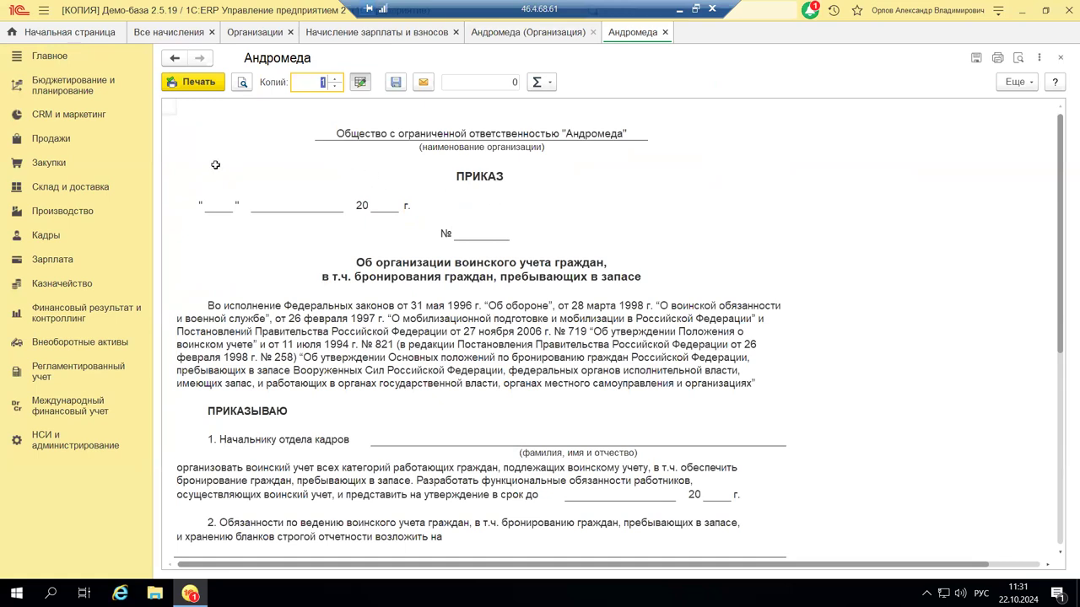
scroll(361, 229, down, 3)
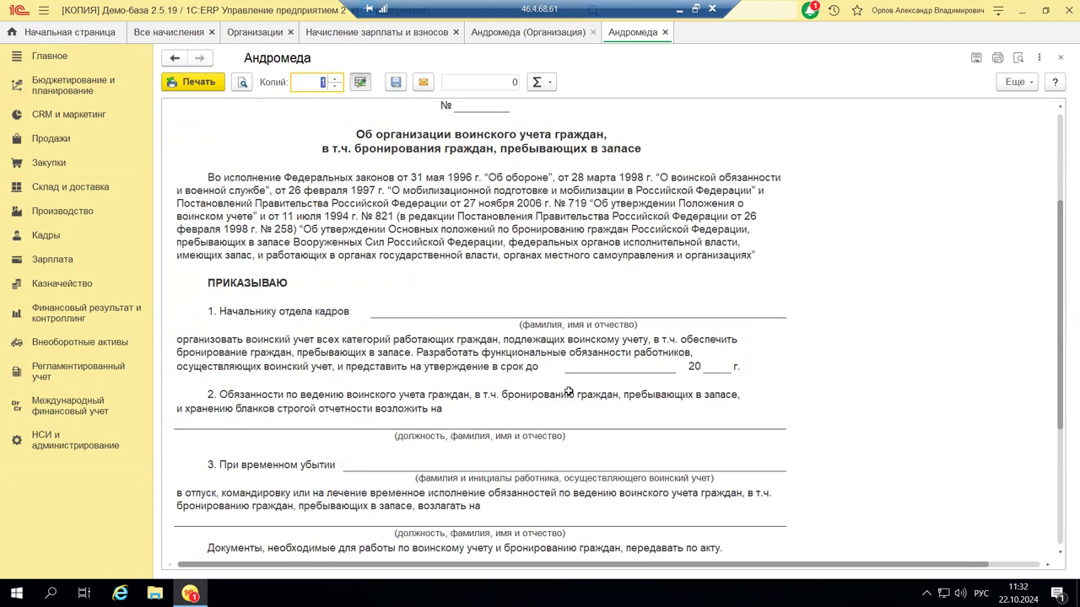
scroll(511, 375, down, 5)
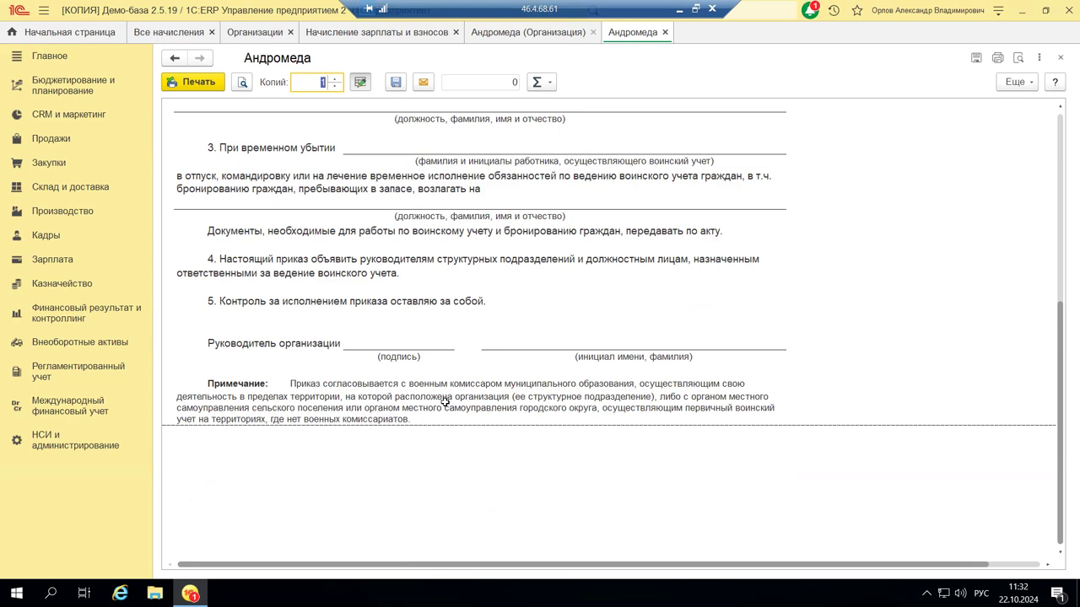
scroll(469, 389, up, 1)
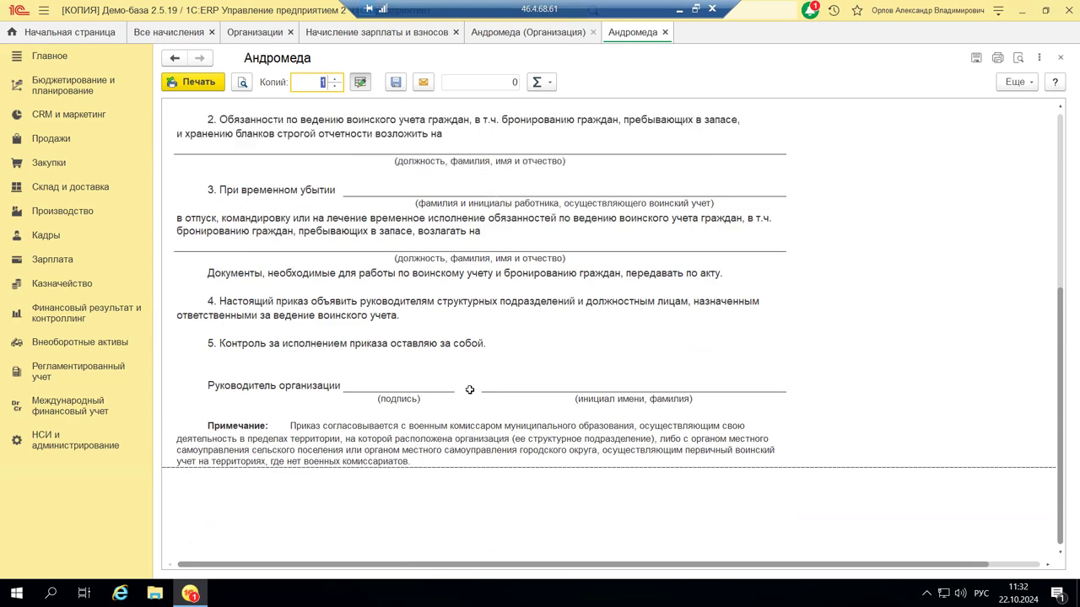
scroll(469, 389, up, 10)
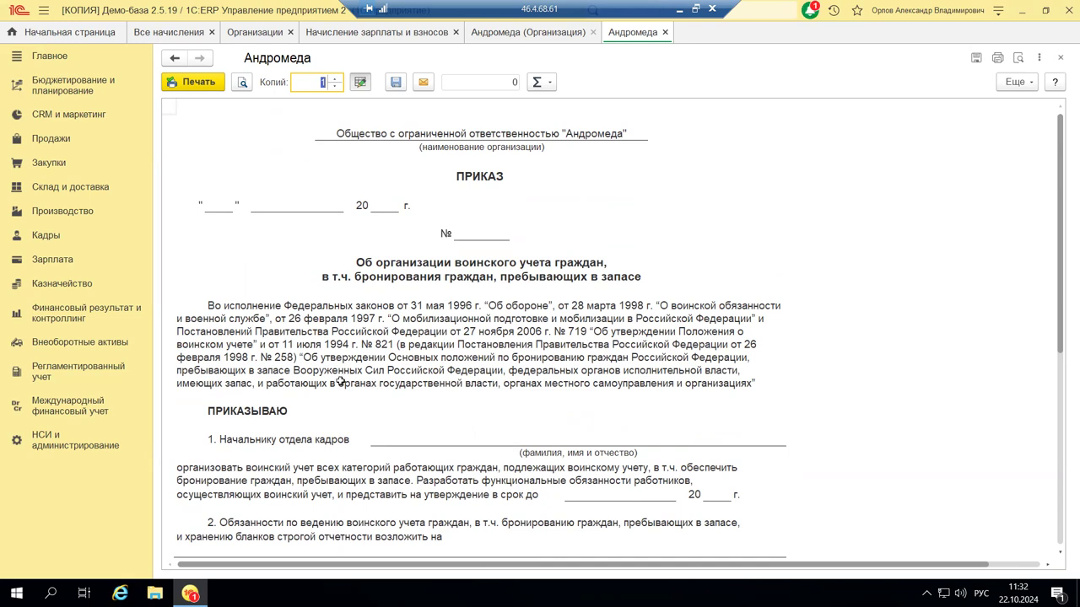
click(1060, 59)
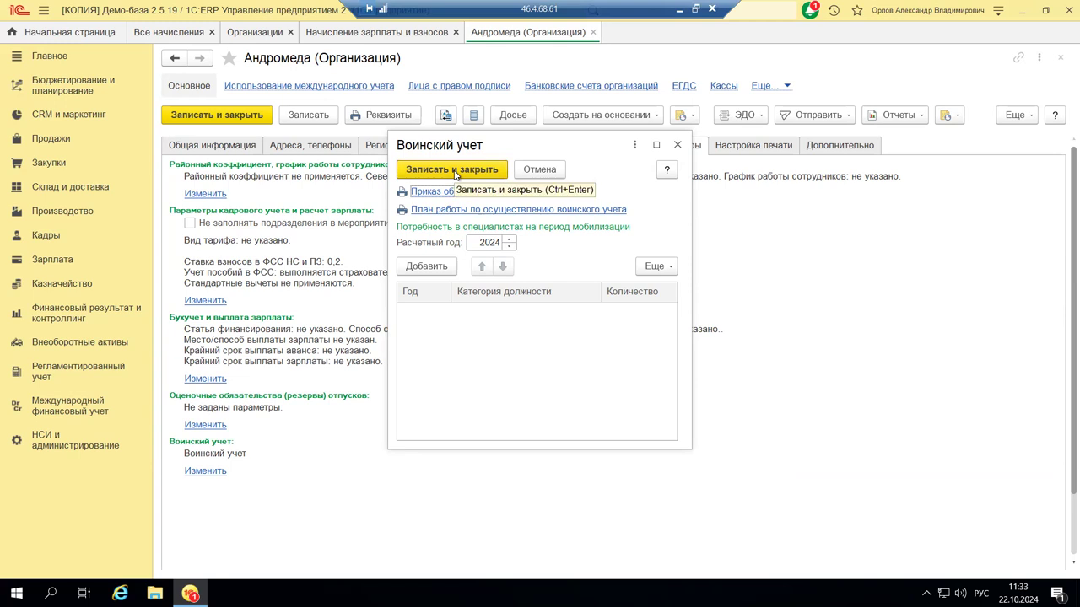
click(676, 145)
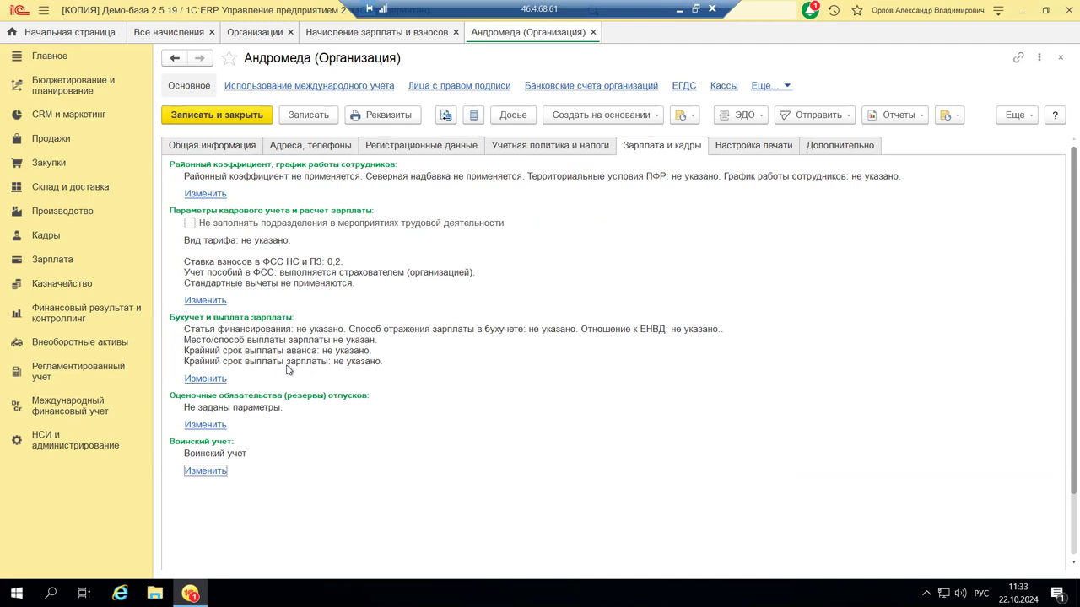
Step: Open the Листки сообщений об изменениях list from the military registration documents in the Кадры section
click(42, 238)
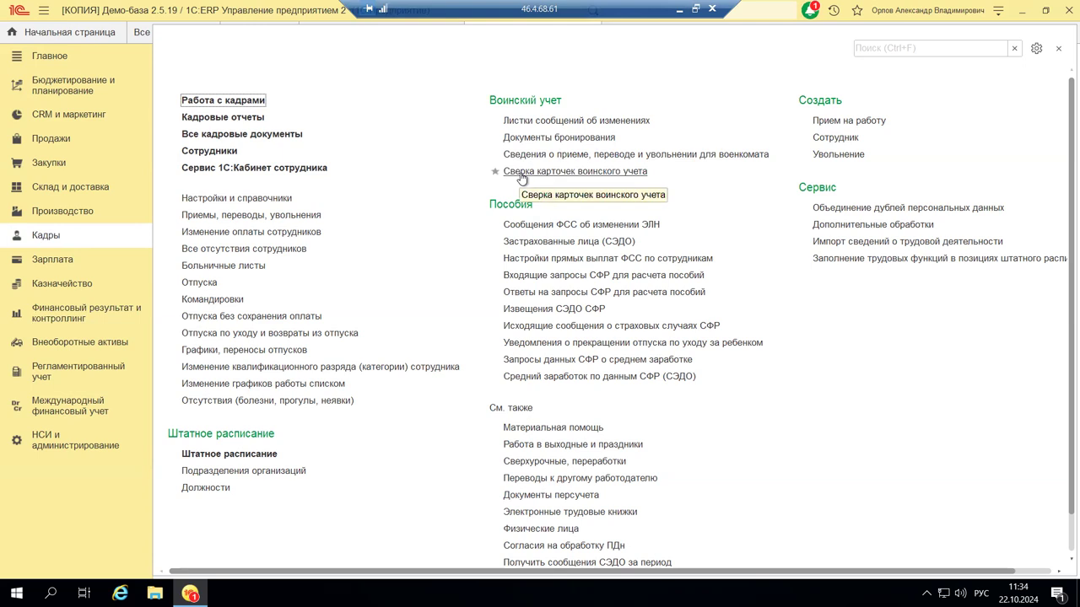
click(511, 122)
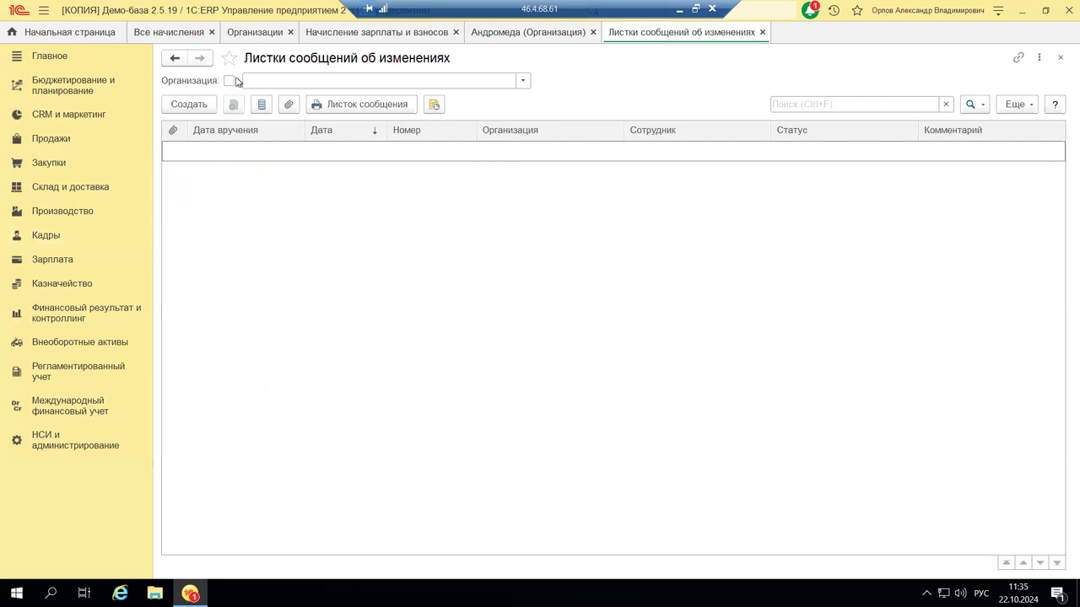
click(522, 81)
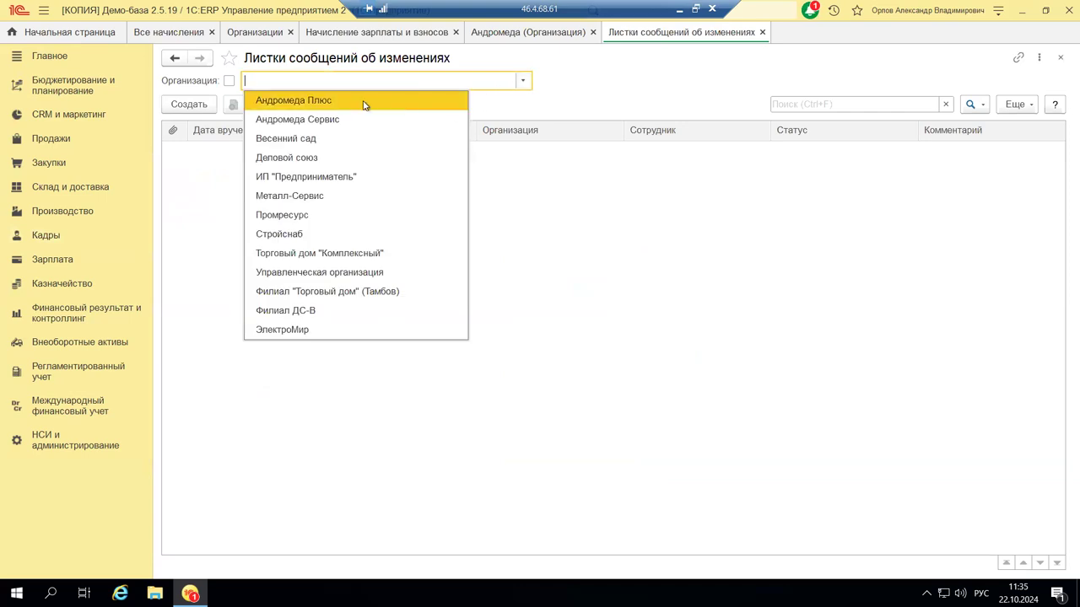
click(367, 107)
click(193, 100)
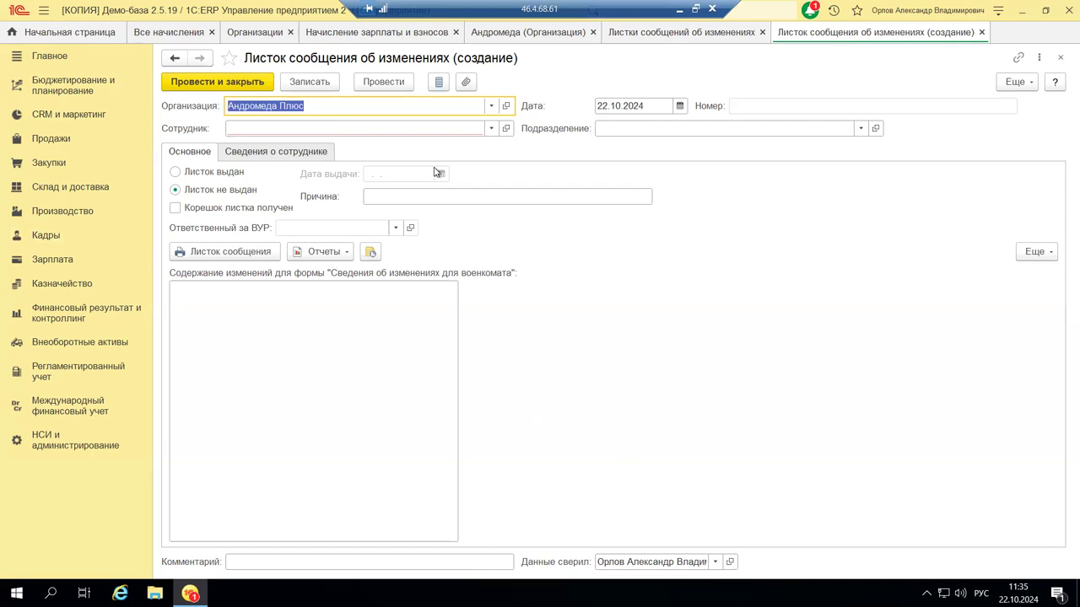
click(175, 172)
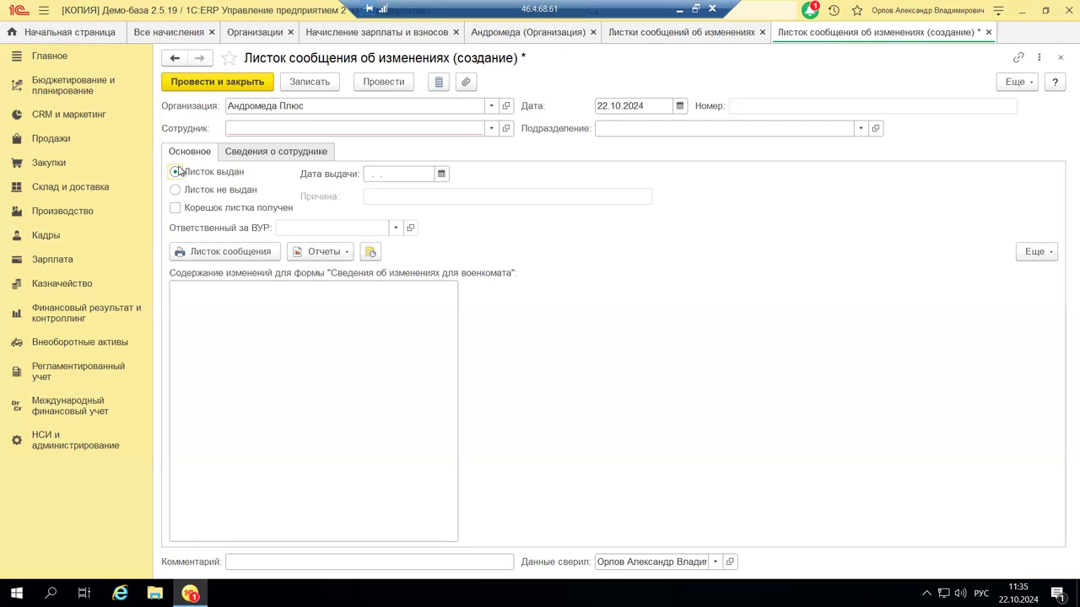
click(491, 128)
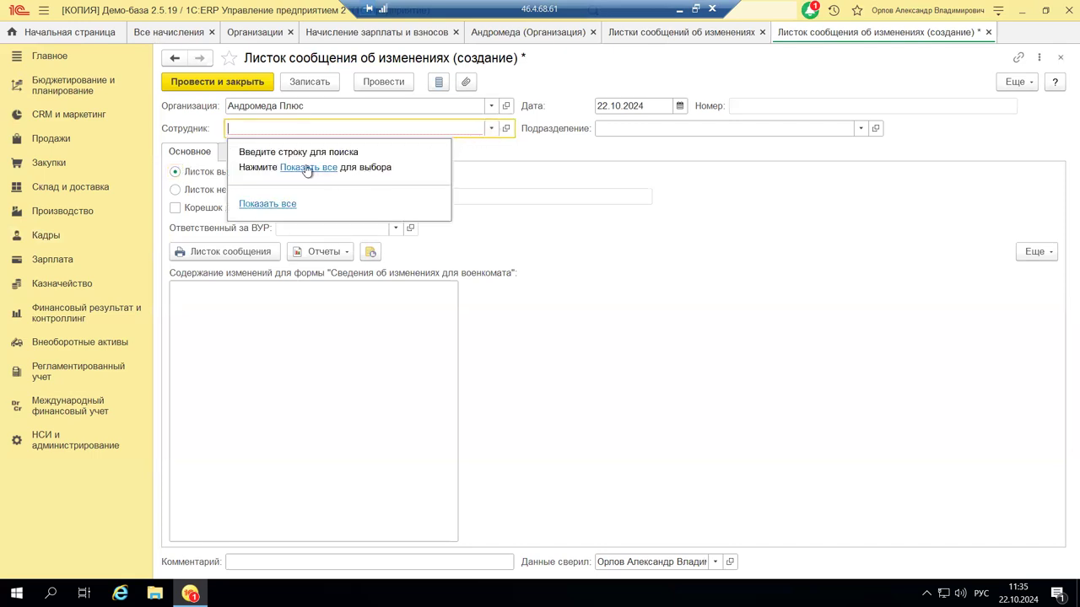
click(304, 168)
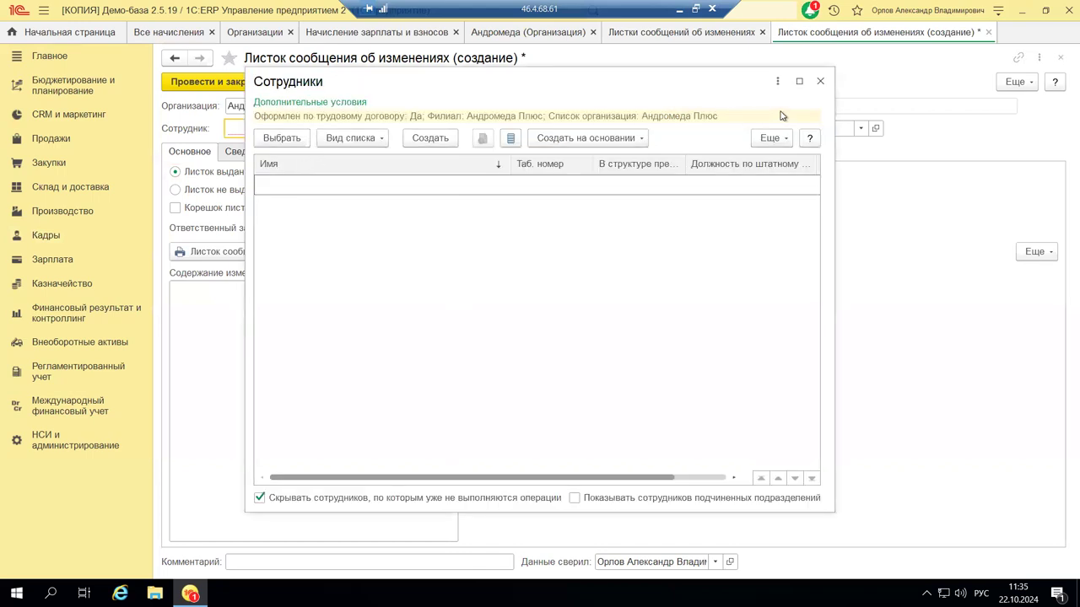
click(821, 82)
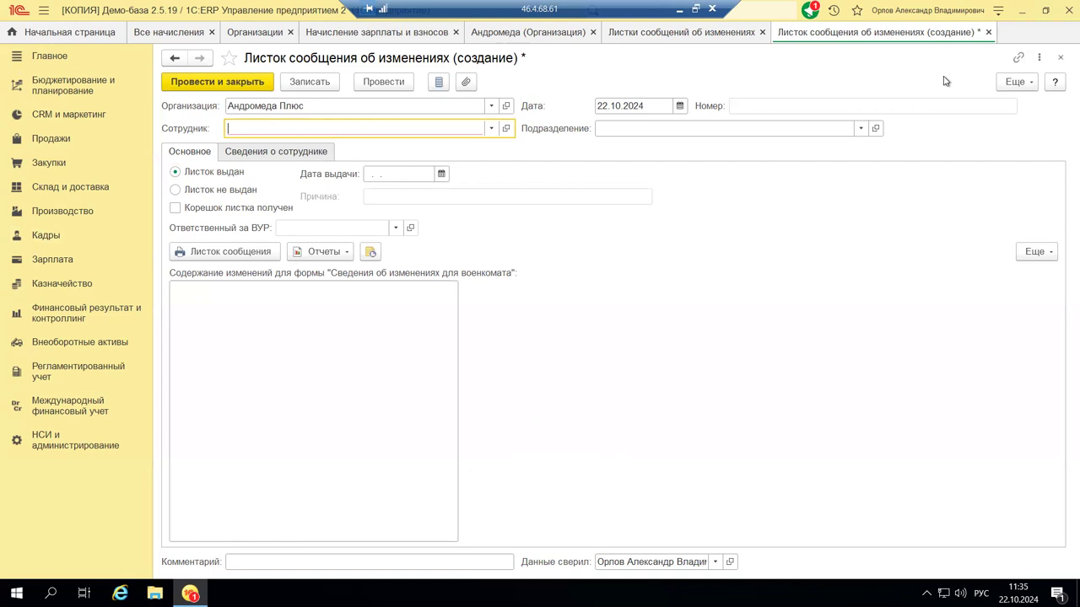
click(1061, 59)
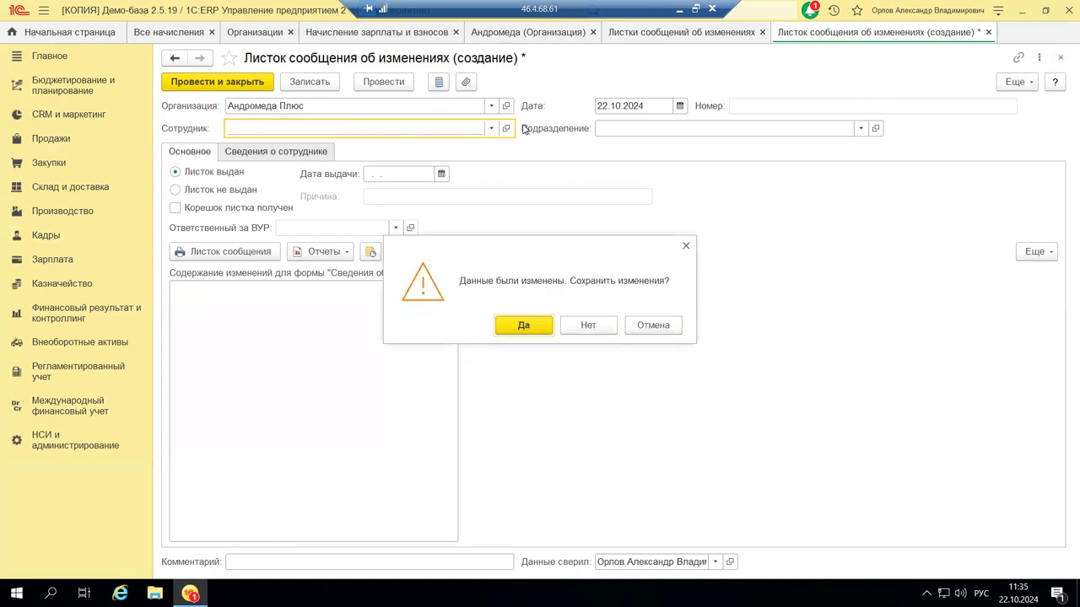
click(588, 326)
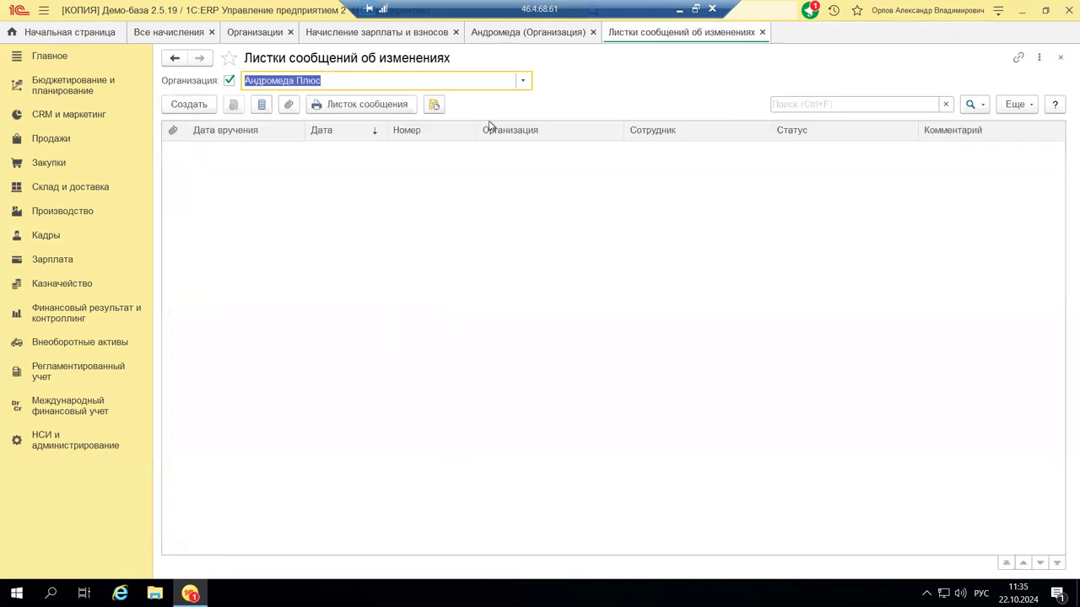
Step: Filter the message sheets by organization Торговый дом "Комплексный" and create a new sheet for its general director
click(523, 81)
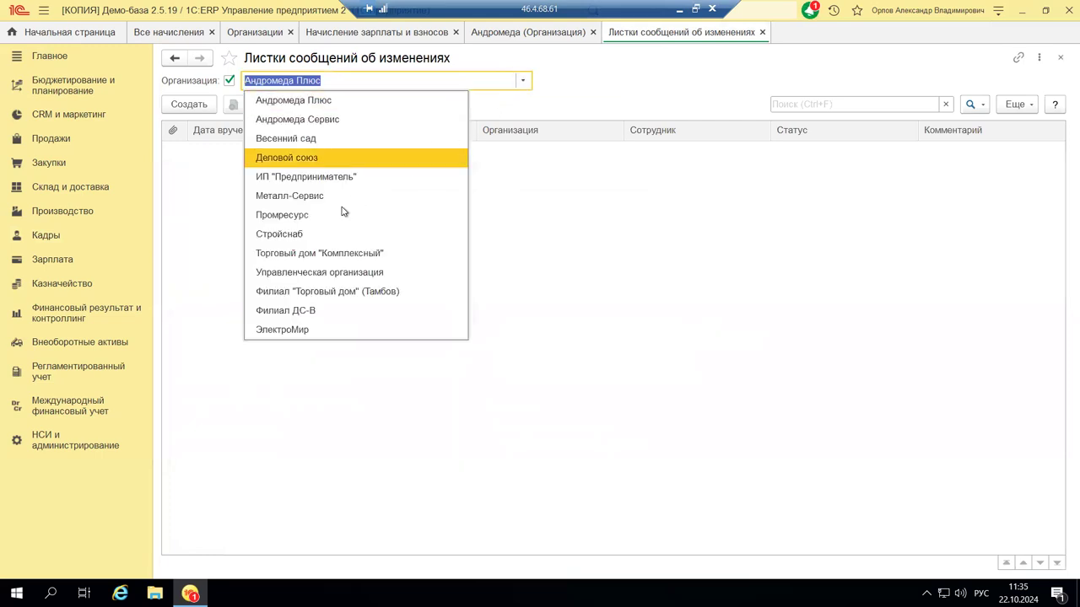
click(313, 253)
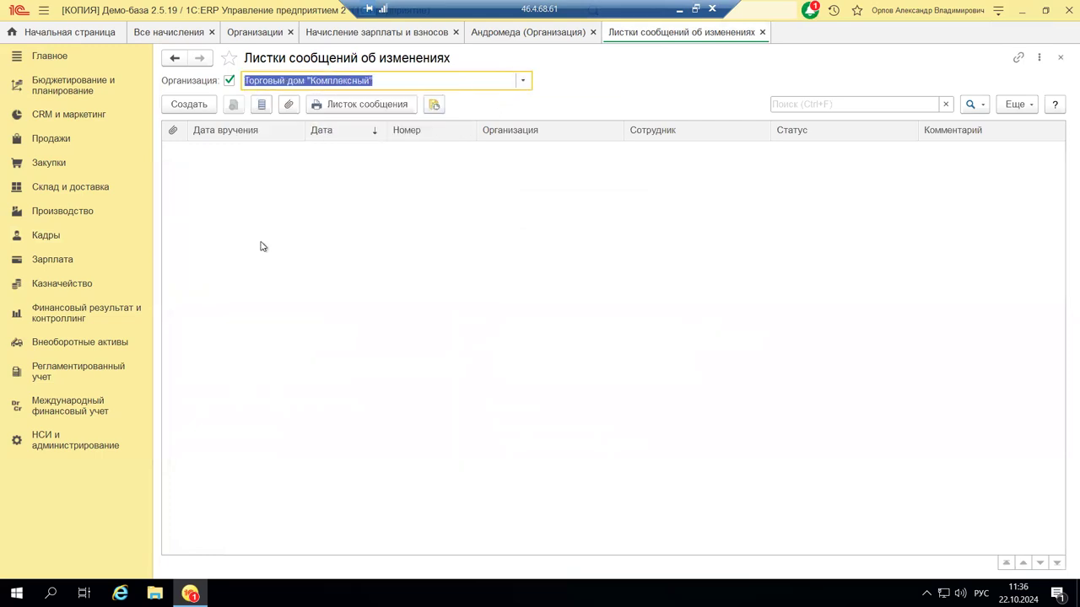
click(187, 110)
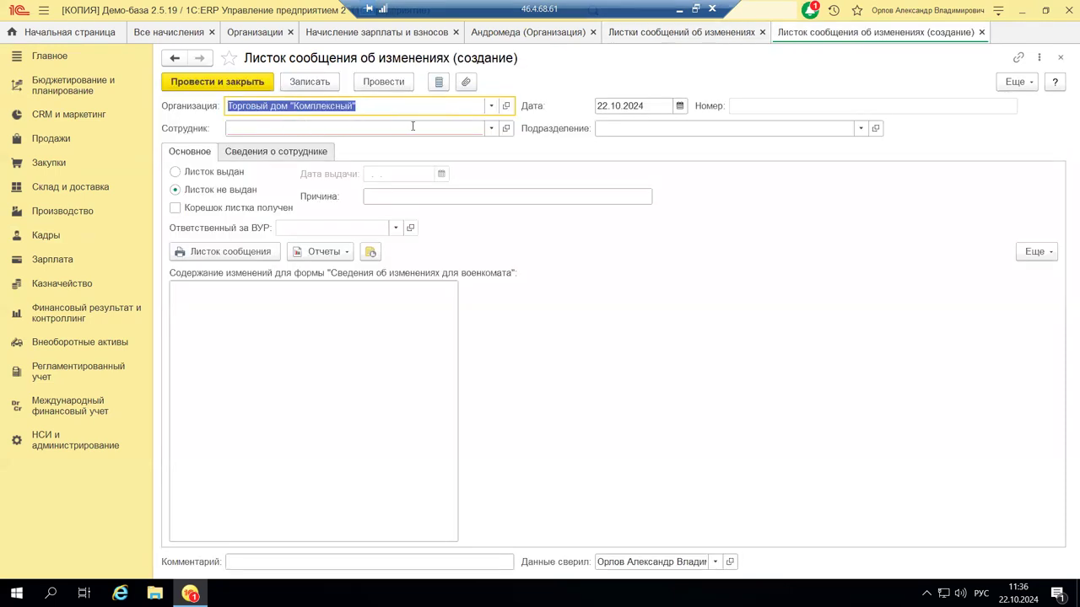
click(490, 129)
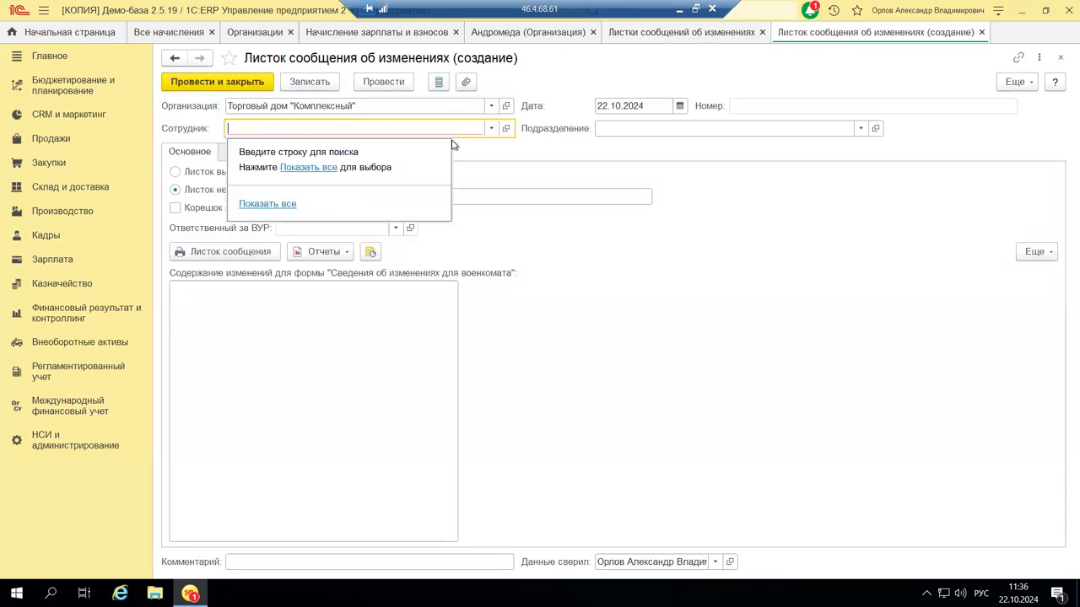
click(302, 169)
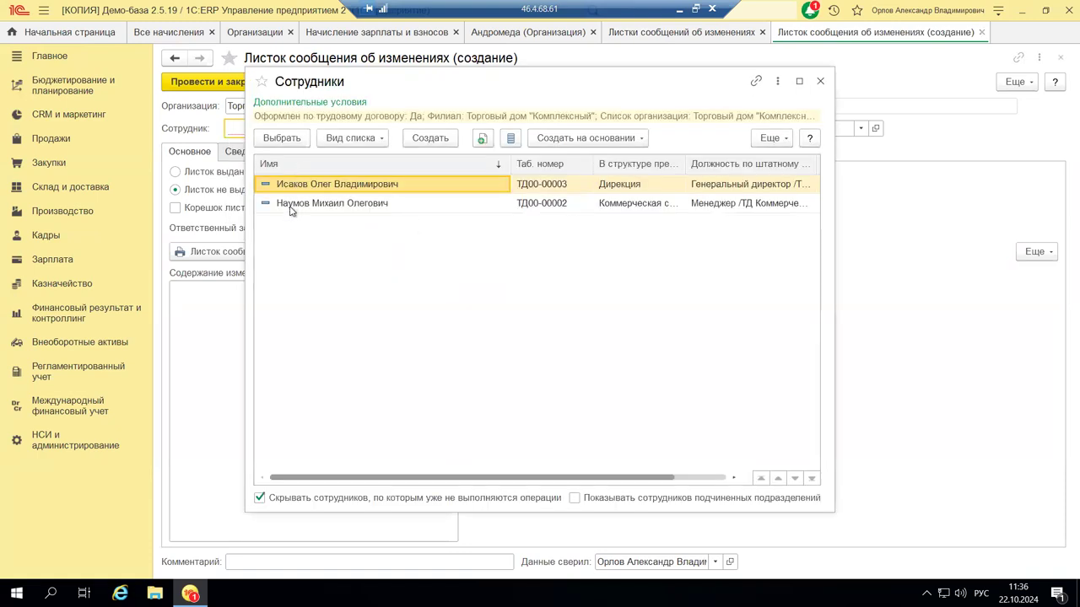
double_click(289, 184)
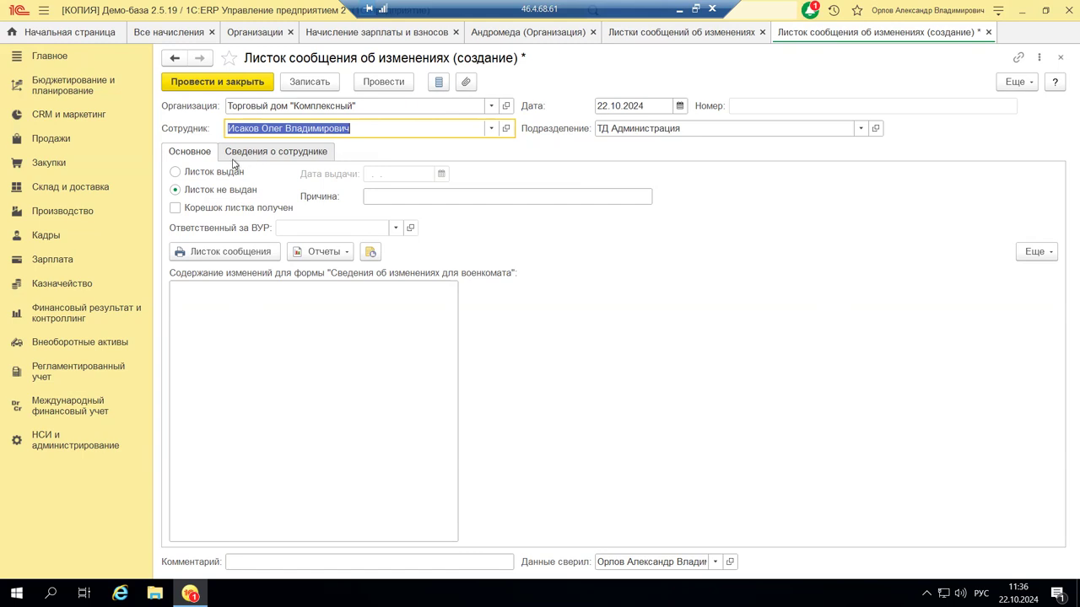
Step: Mark the sheet as Листок выдан with issue date 01.10.2024
click(175, 172)
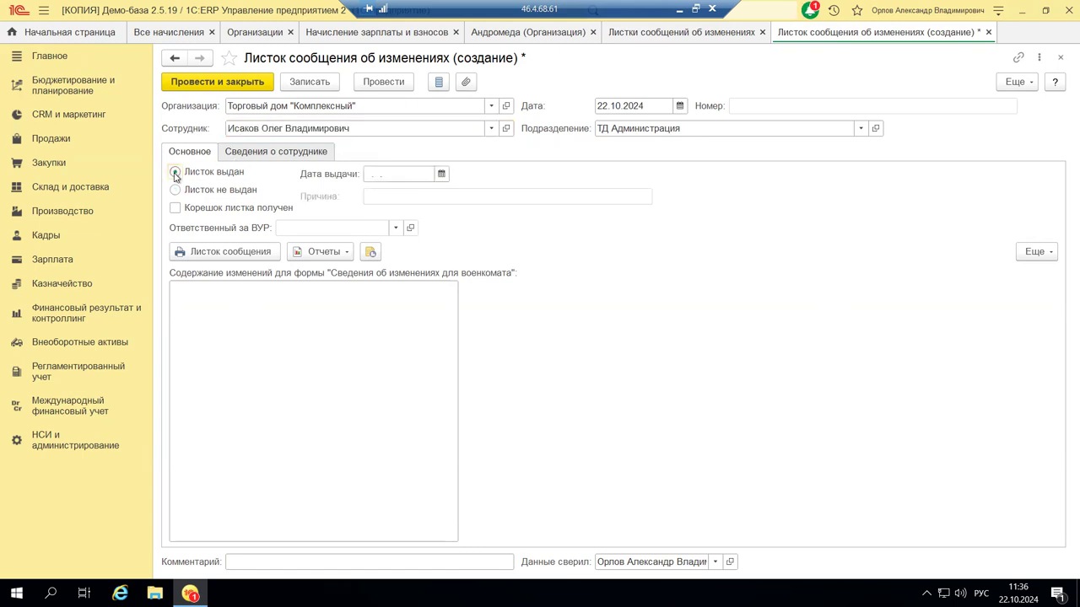
click(428, 178)
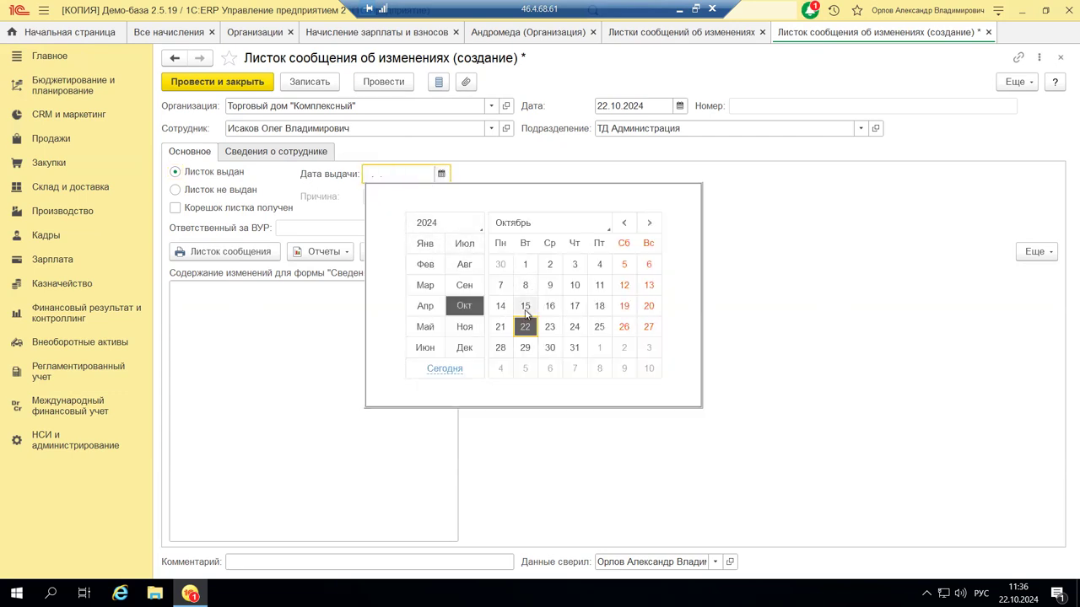
click(525, 264)
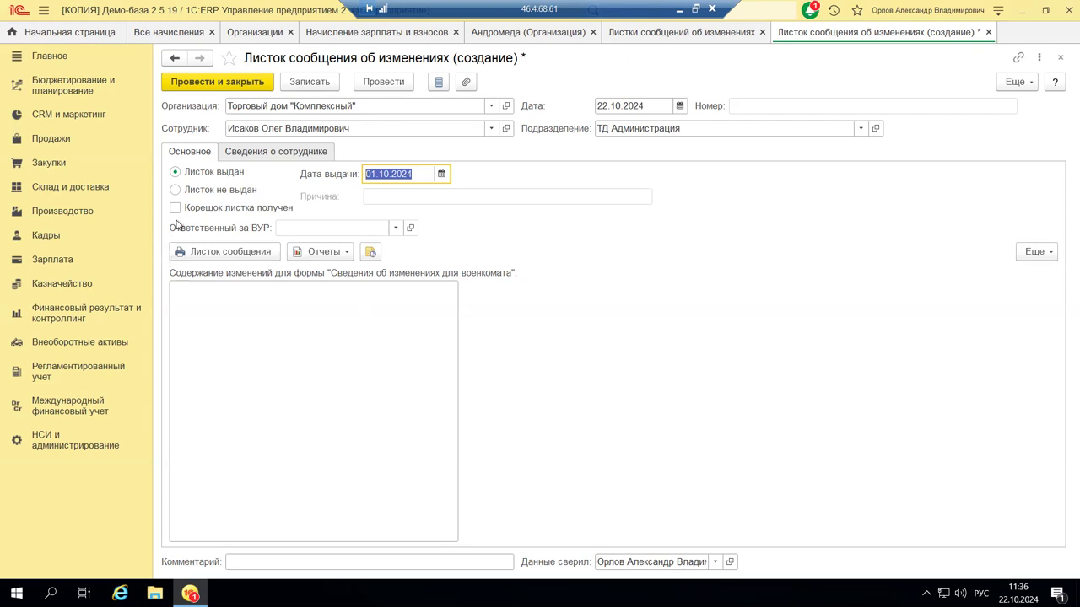
Step: Override the automatic Ответственный за ВУР for this document, choosing the first person in the Физические лица list
click(395, 228)
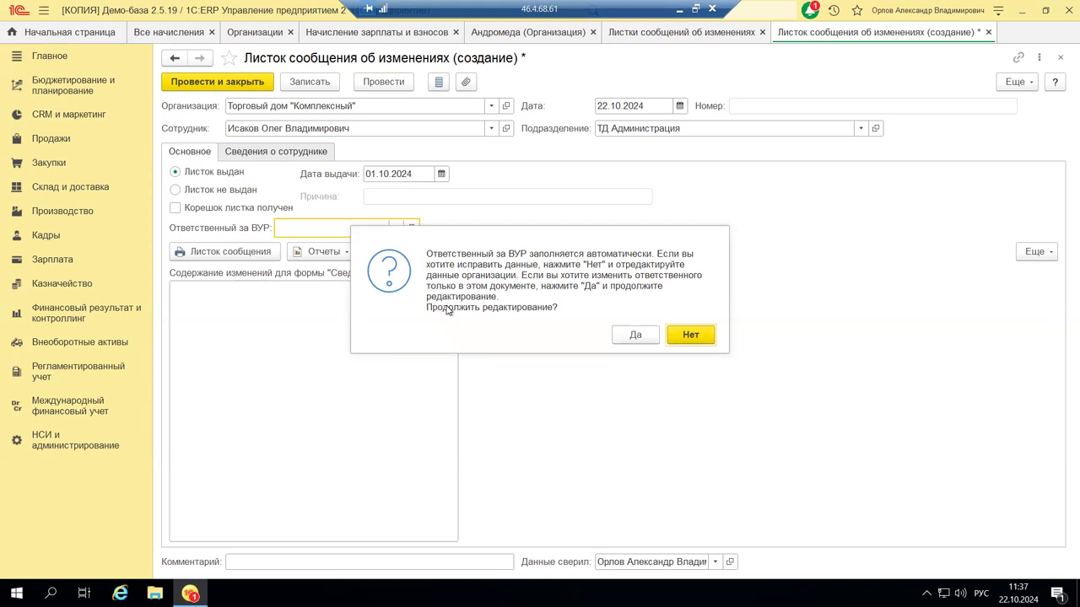
click(635, 335)
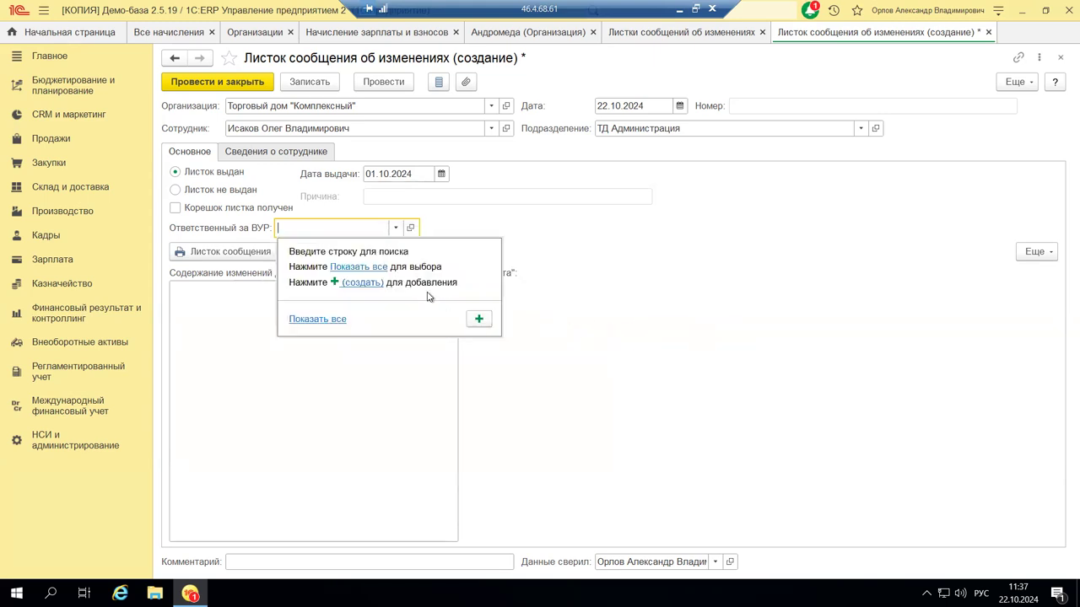
click(362, 267)
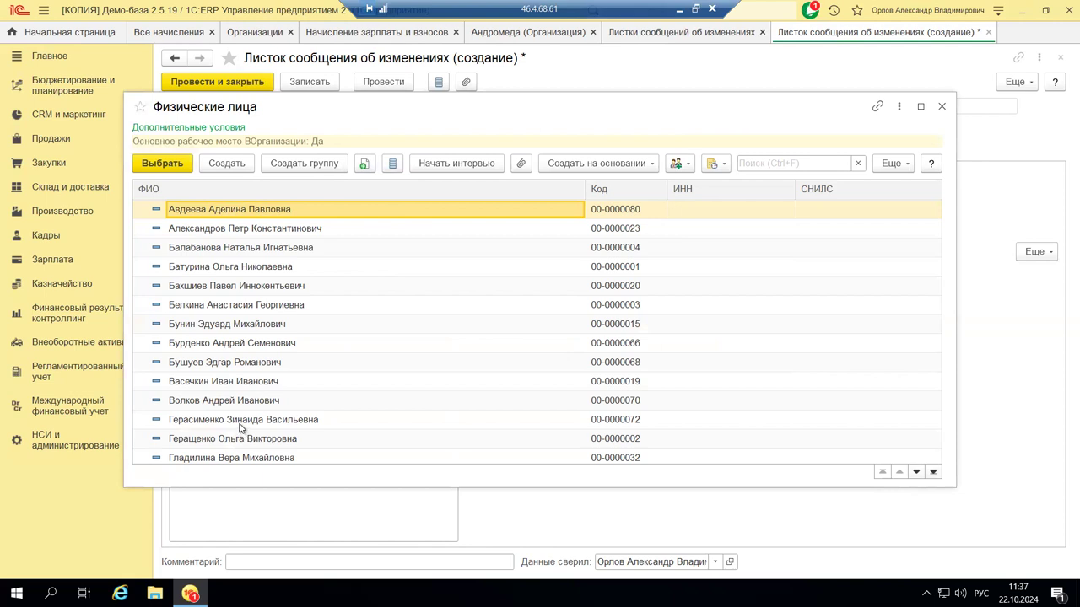
click(140, 165)
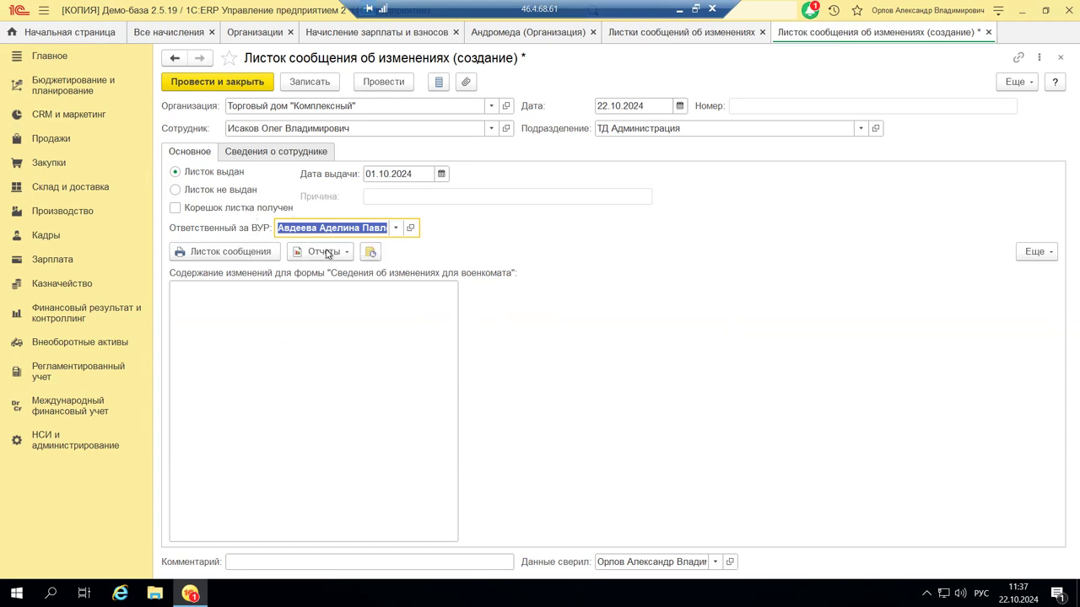
Step: Save the document and generate its Листок сообщения printed form, review it down to the signatures, and close the form
click(266, 252)
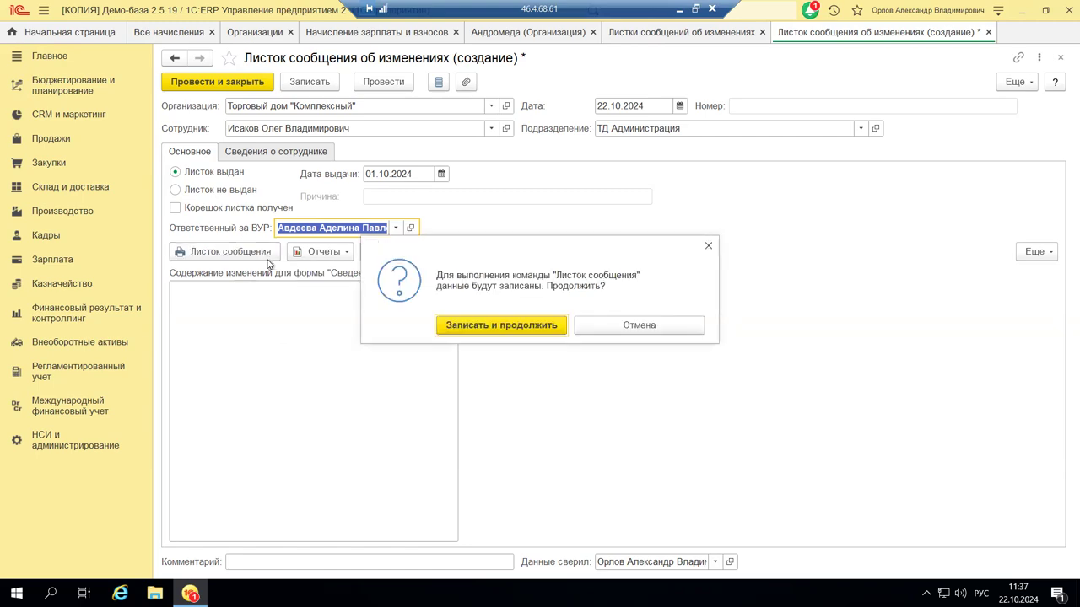
click(551, 325)
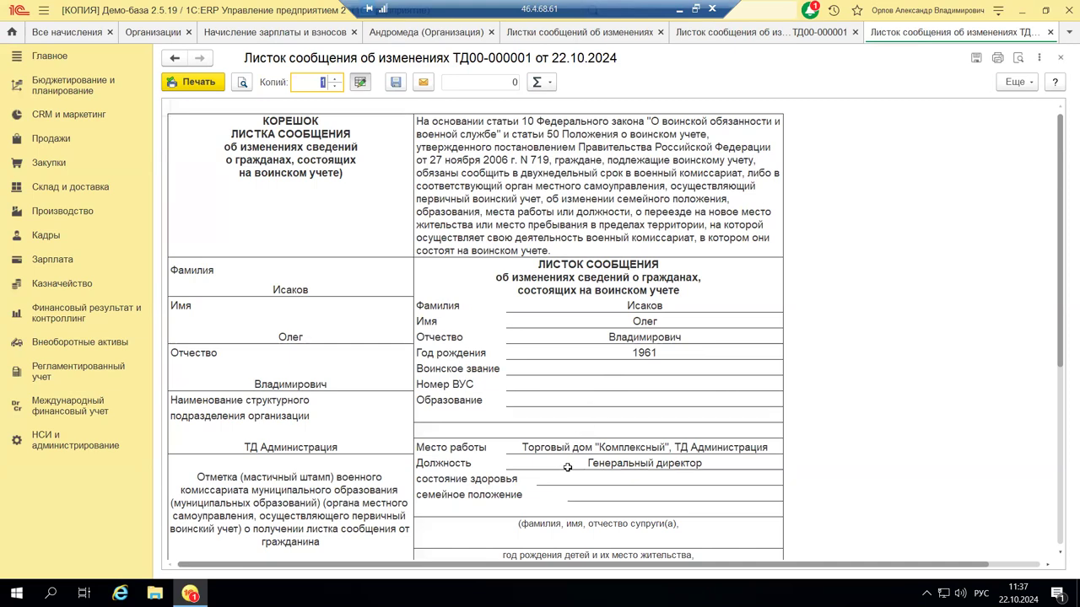
scroll(567, 464, down, 5)
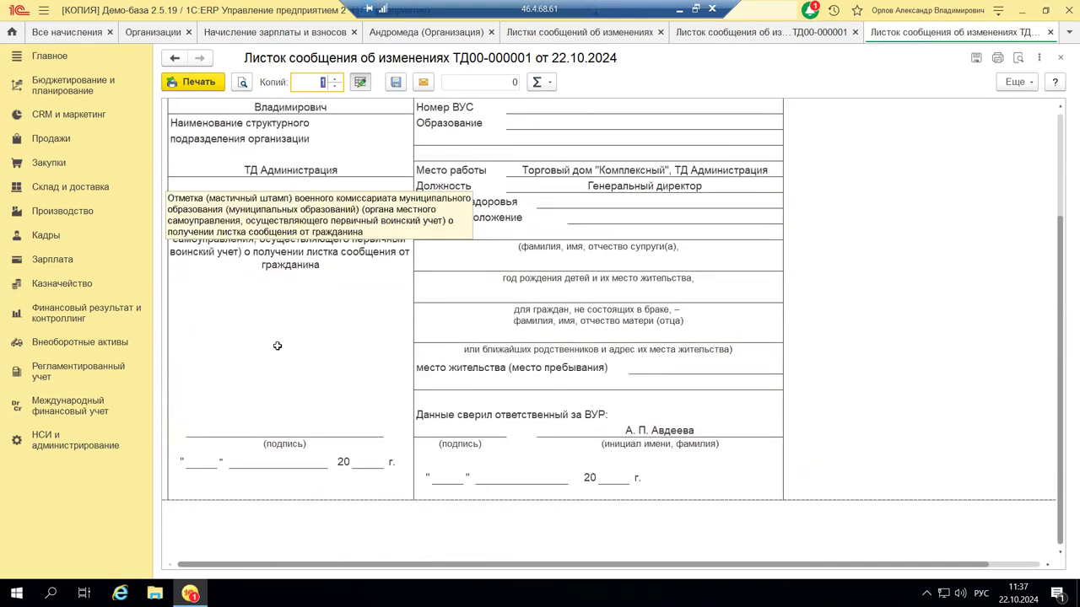
scroll(278, 346, up, 2)
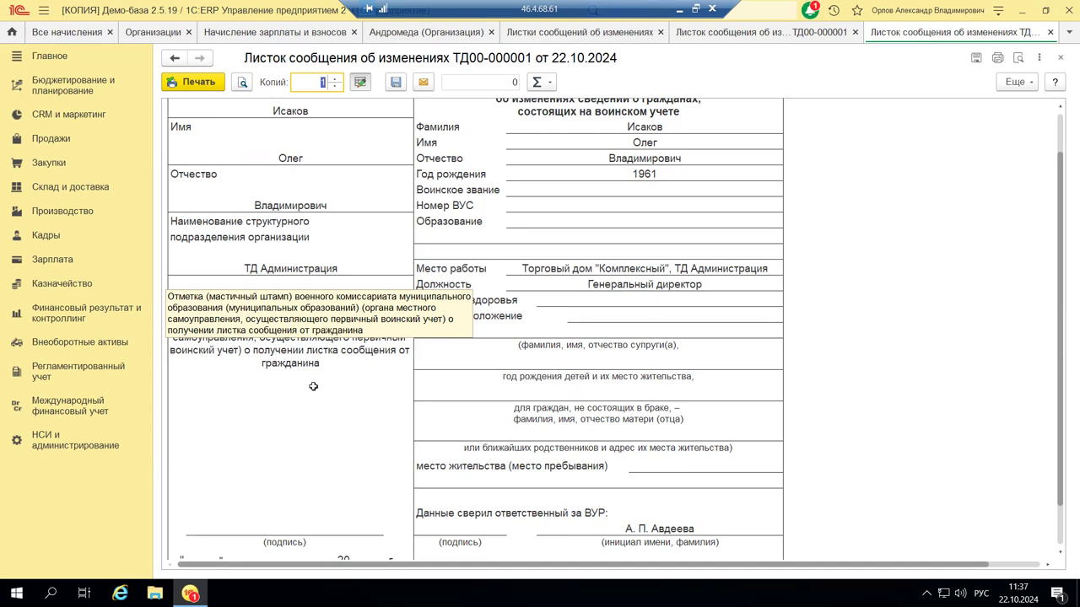
scroll(313, 386, down, 3)
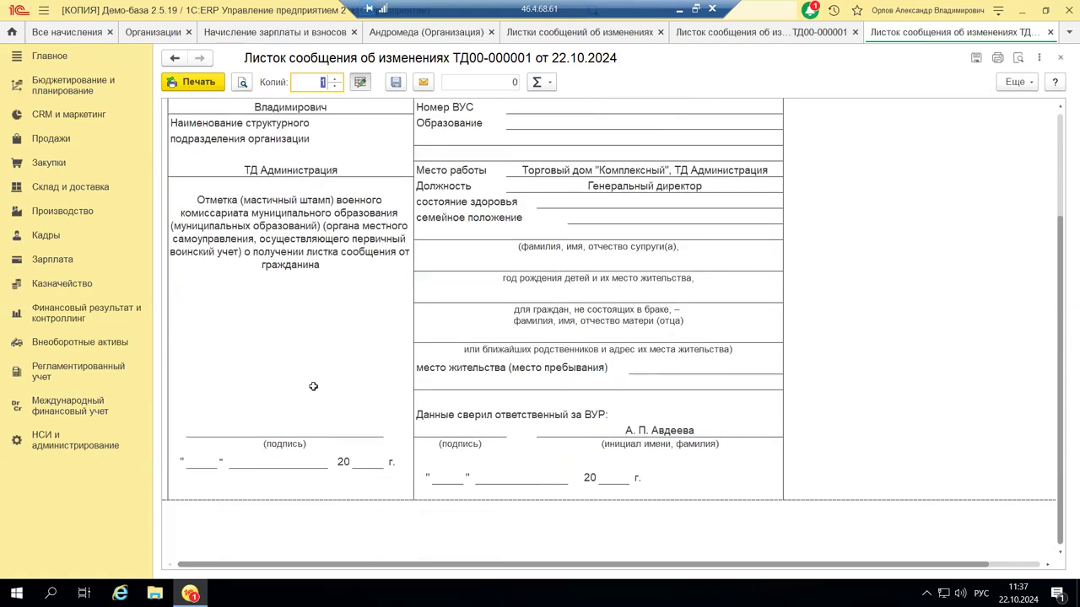
click(1061, 62)
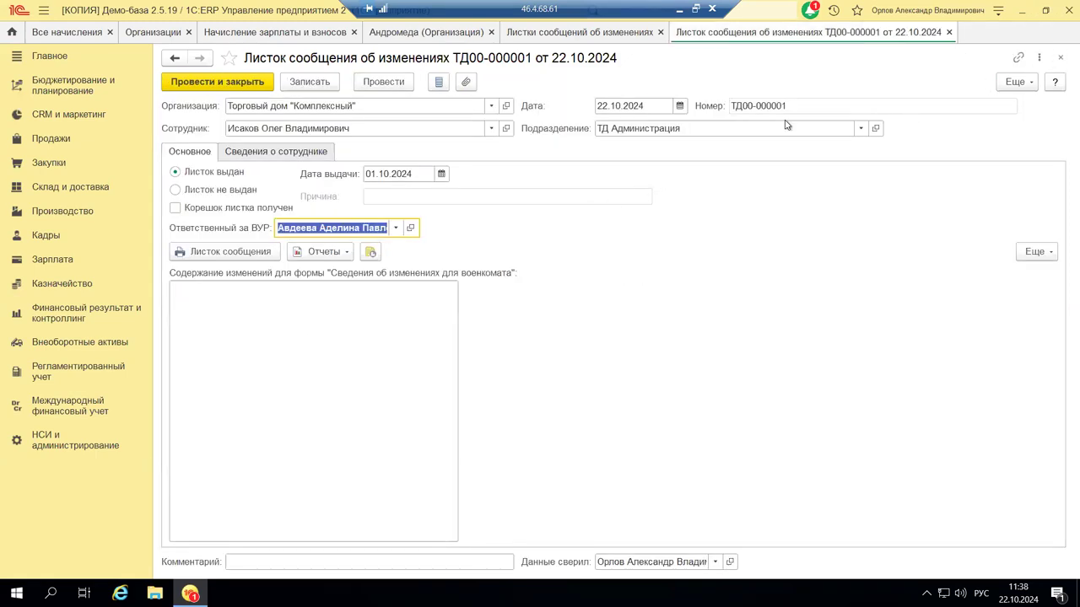
Step: Close the message sheet, its list and the Андромеда card, and select Торговый дом "Комплексный" in the Организации list
click(1061, 57)
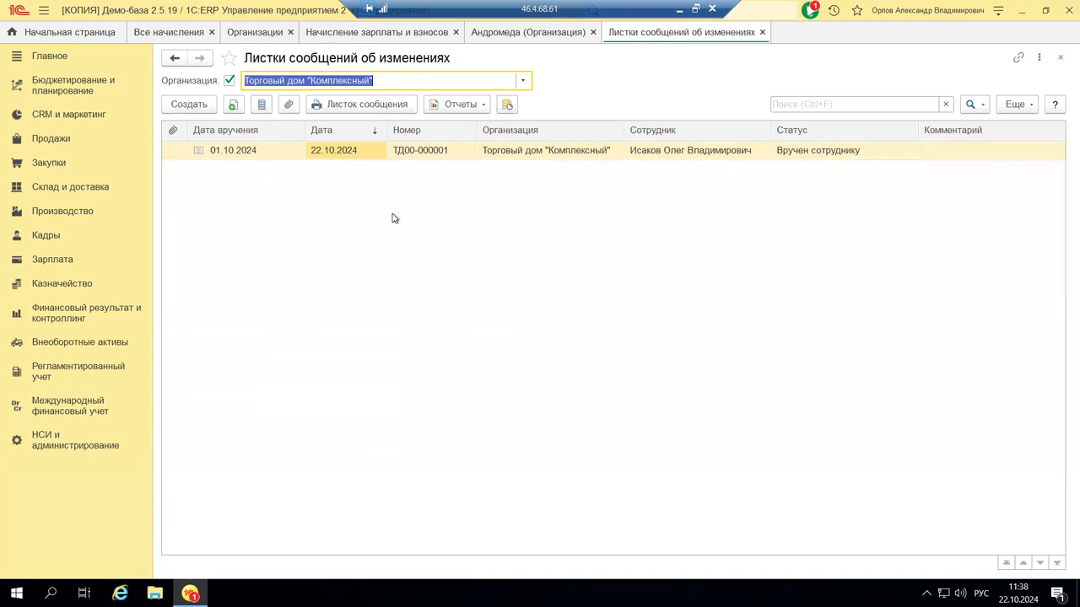
click(1061, 59)
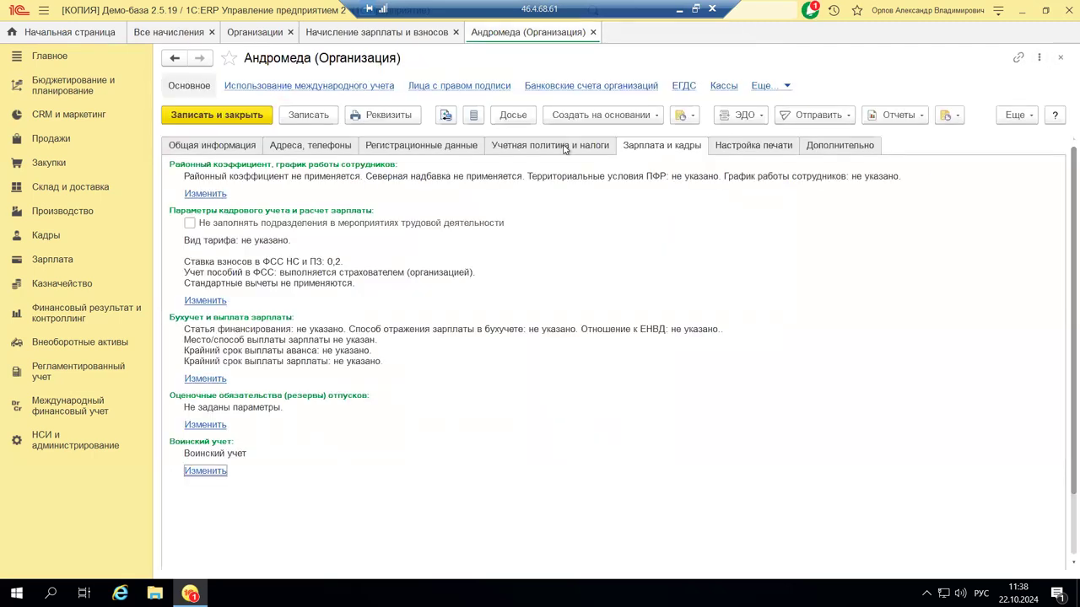
click(1061, 57)
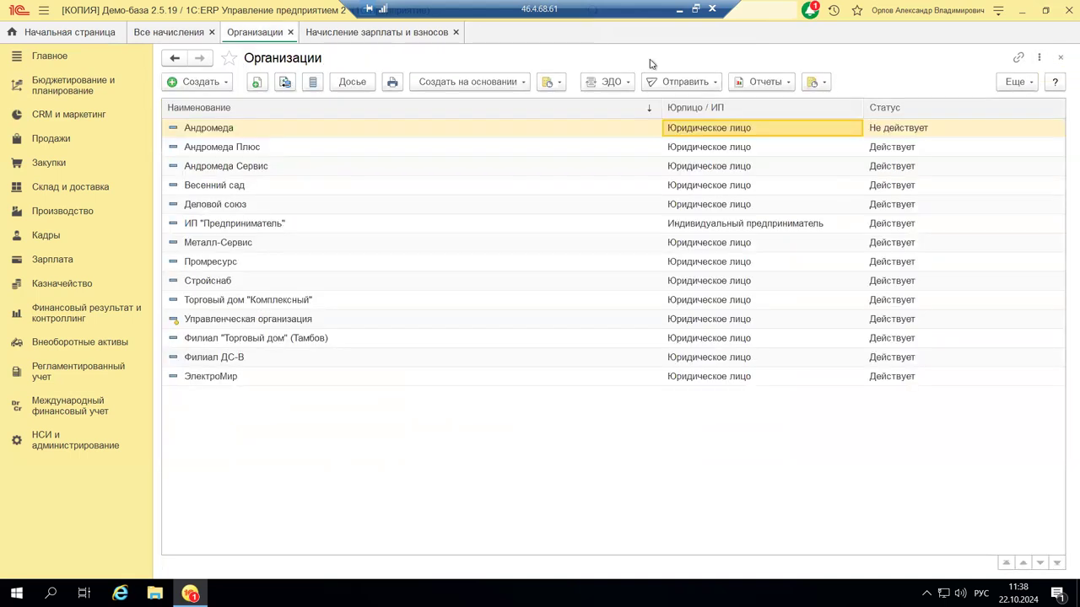
click(254, 304)
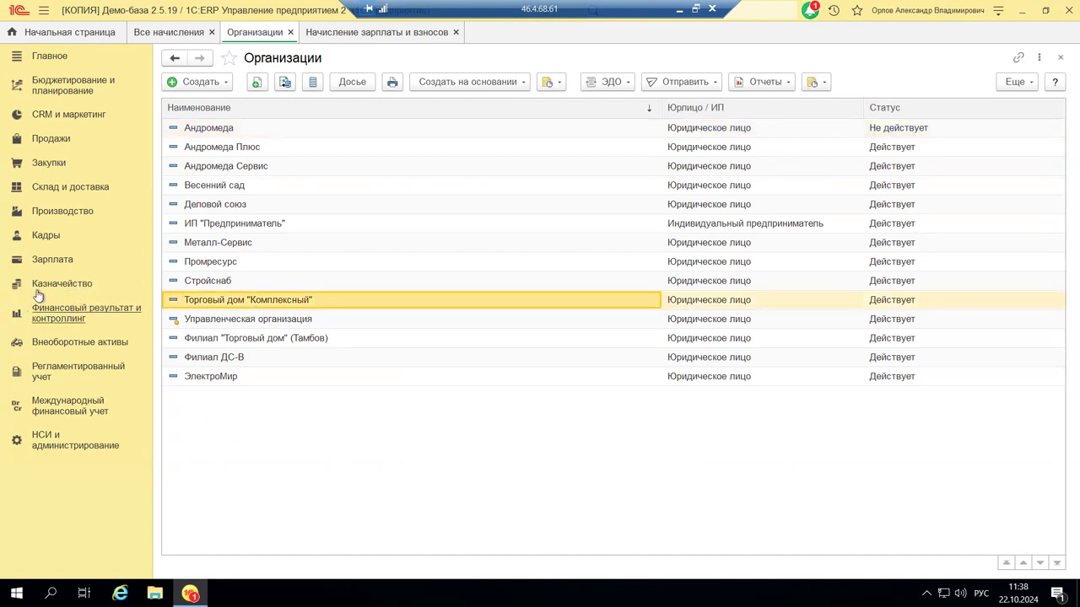
Step: Create a Сведения о приеме, переводе и увольнении для военкомата document for the organization Торговый дом "Комплексный"
click(39, 240)
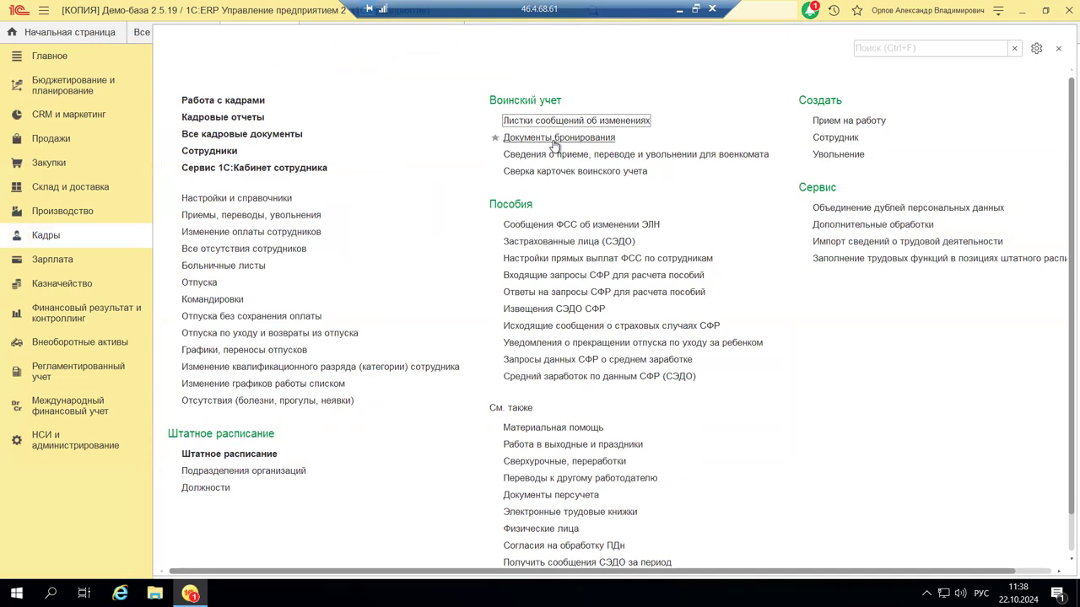
click(643, 158)
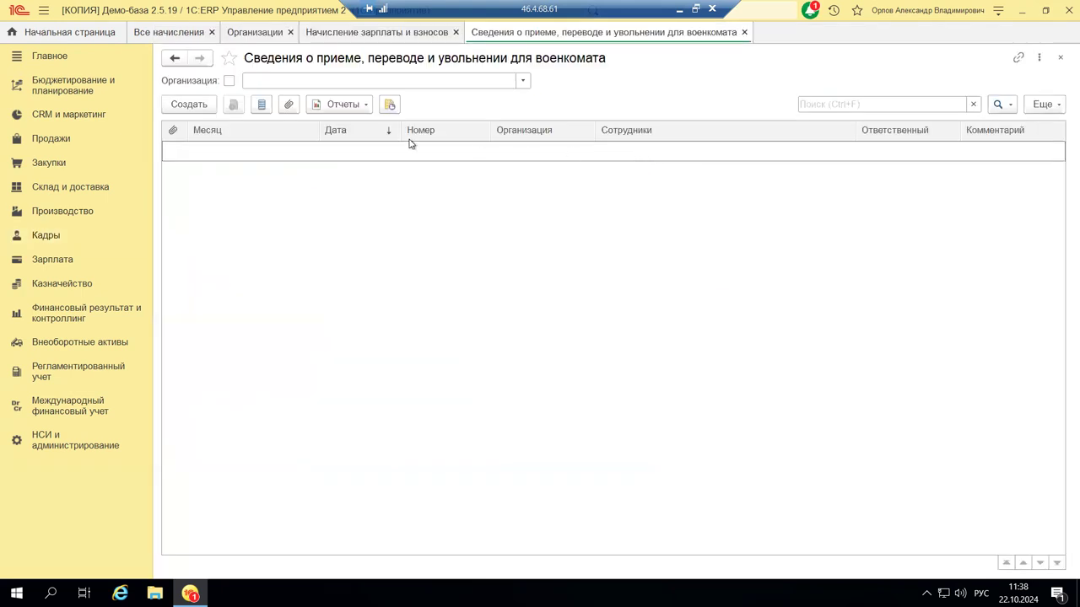
click(182, 107)
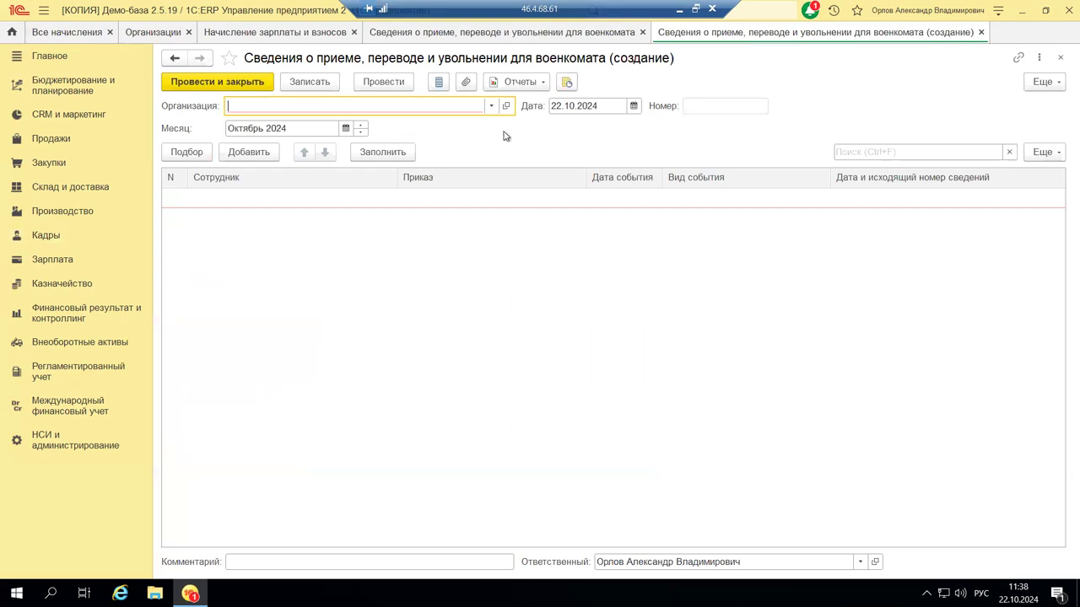
click(491, 105)
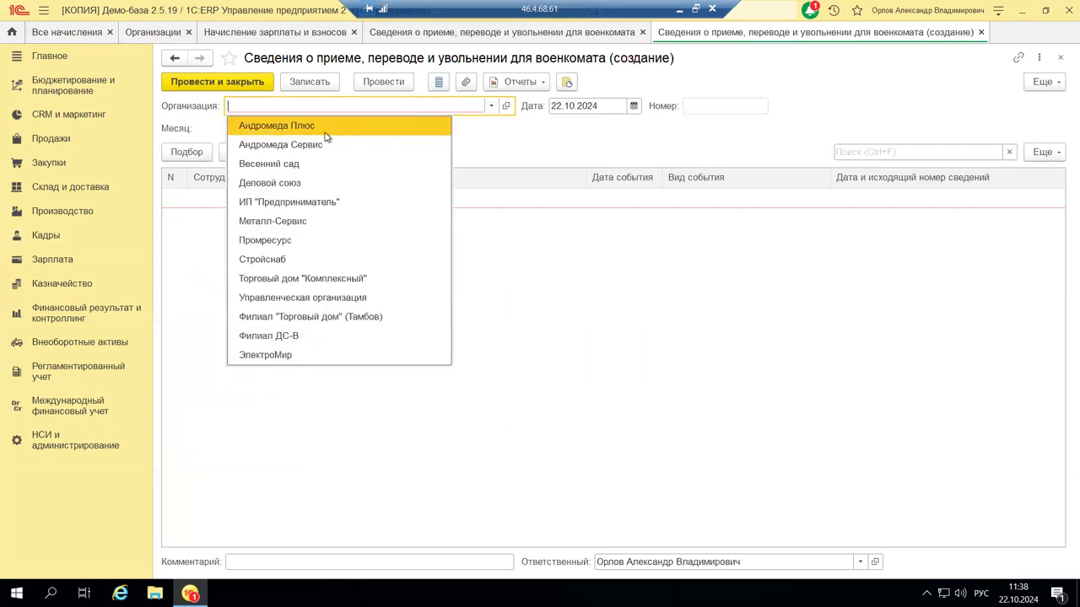
click(282, 278)
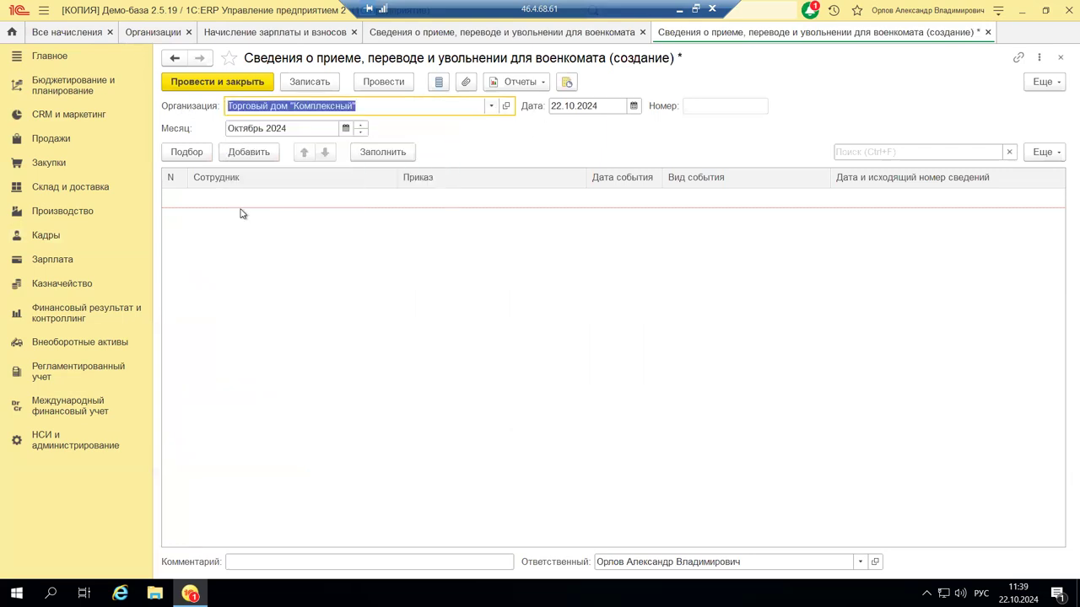
Step: Add the ТД Администрация employee from the Сотрудники list to the document's employee table and close the list
click(207, 156)
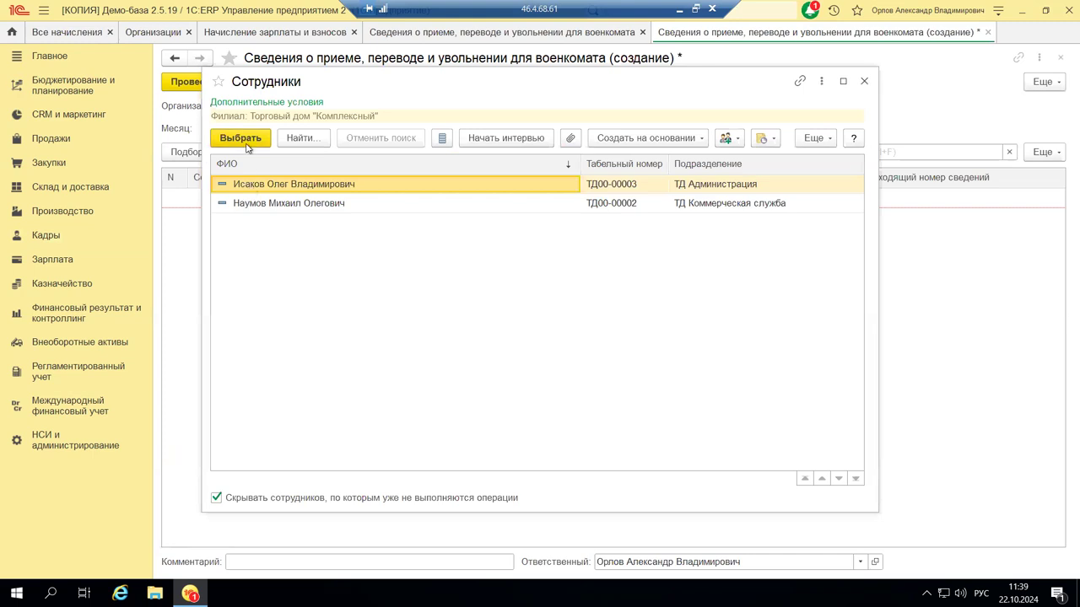
click(244, 143)
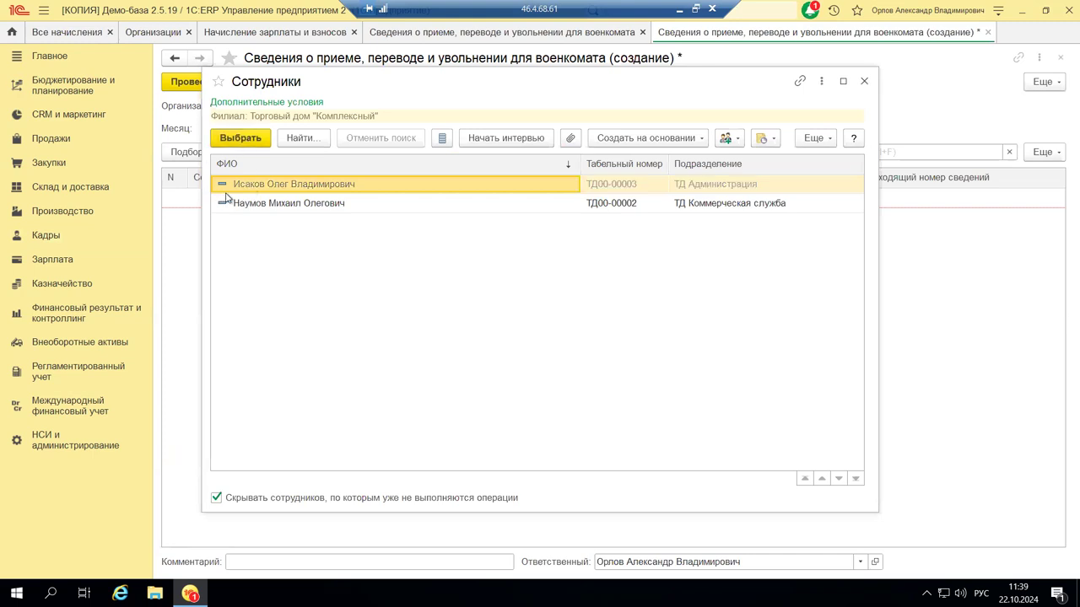
click(864, 81)
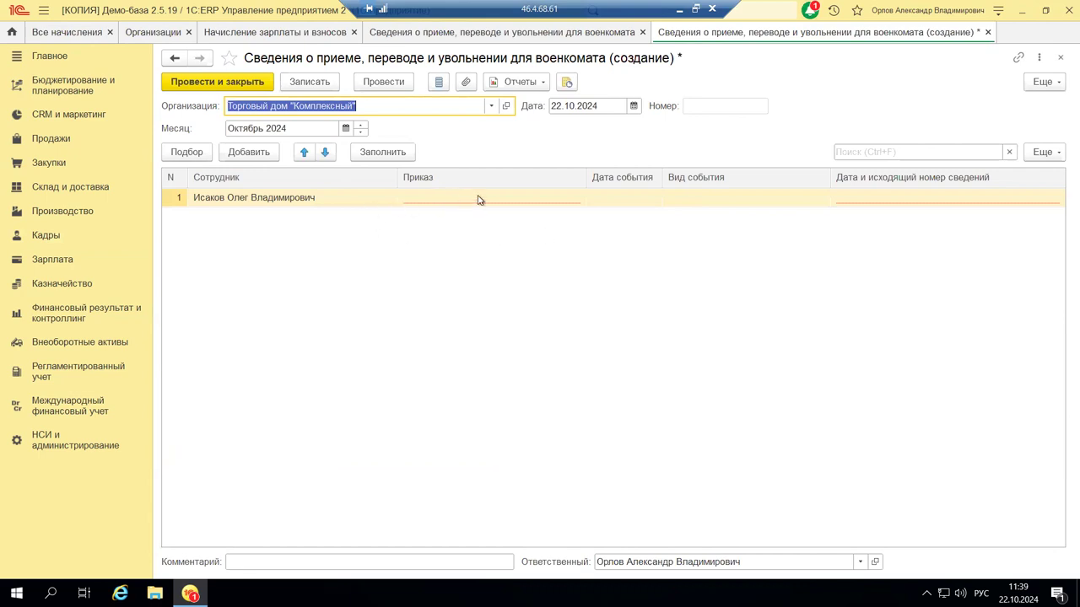
Step: Close the document, saving its changes, and close the list of information for the military commissariat
click(553, 201)
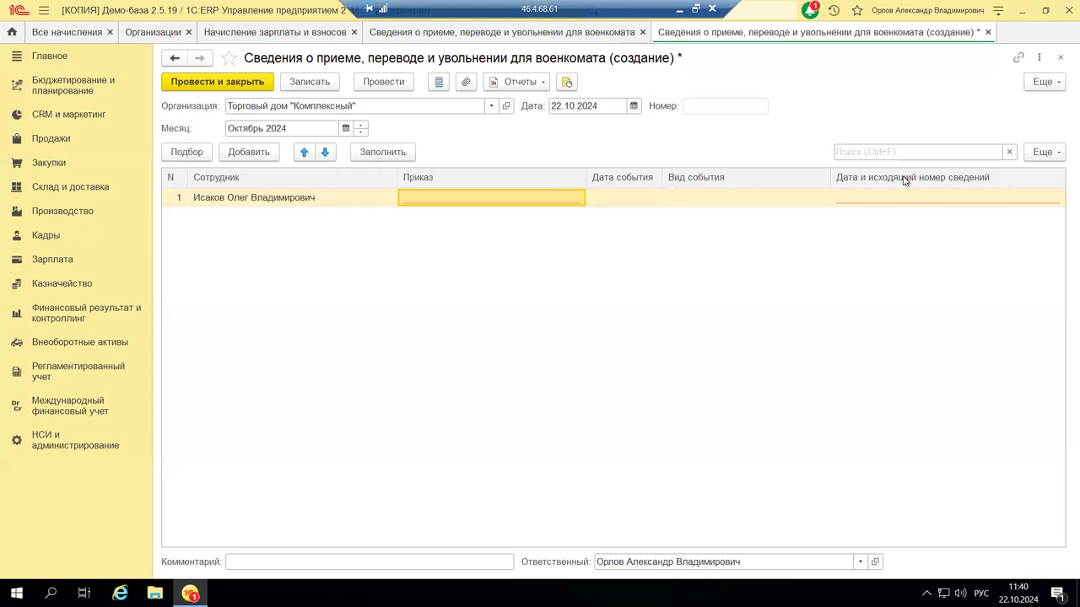
click(1060, 56)
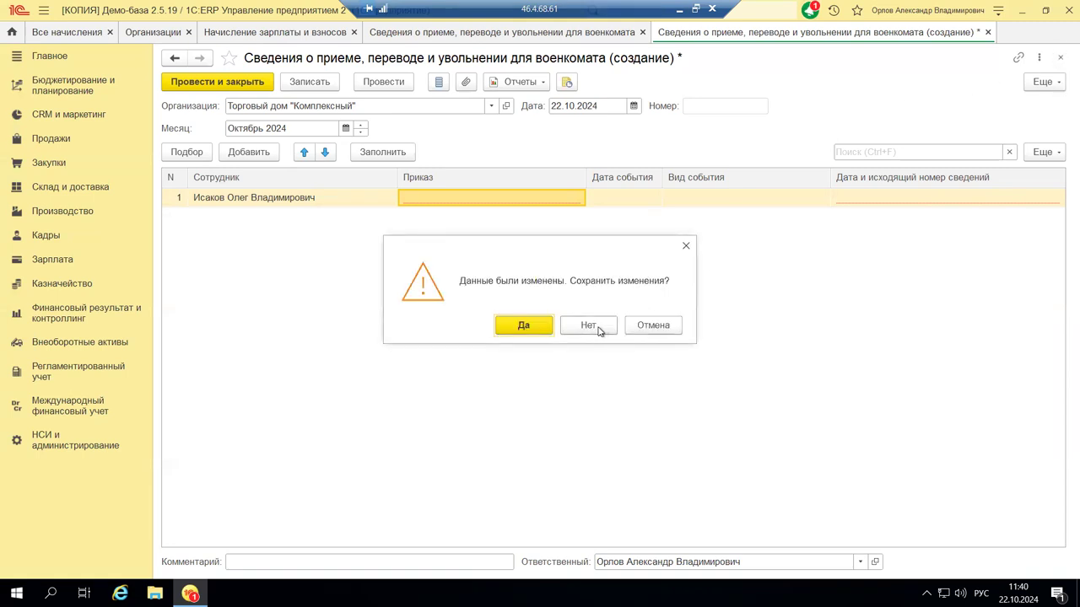
click(524, 326)
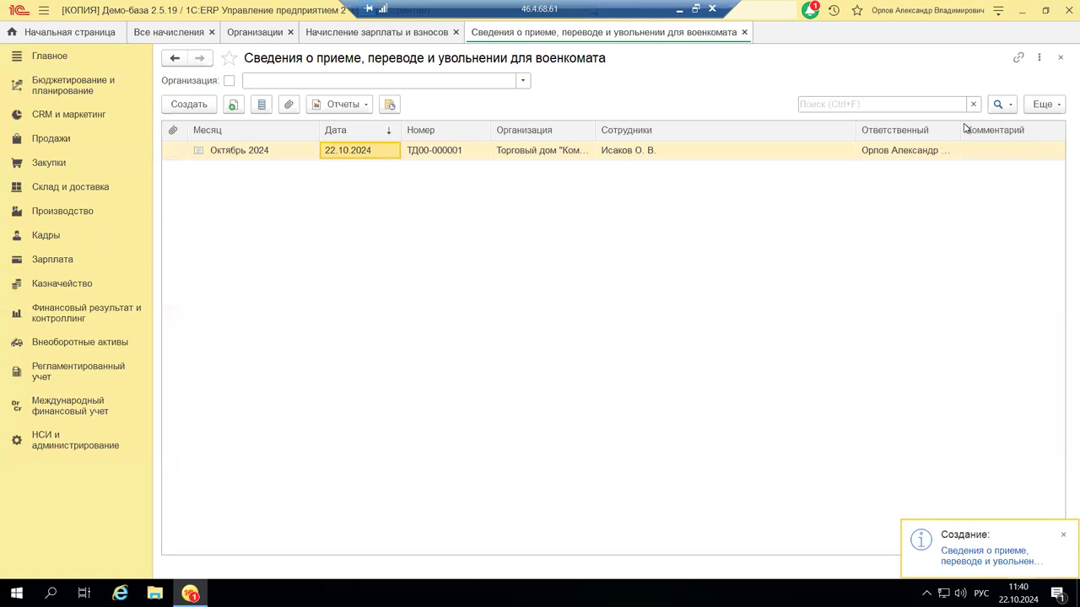
click(1062, 59)
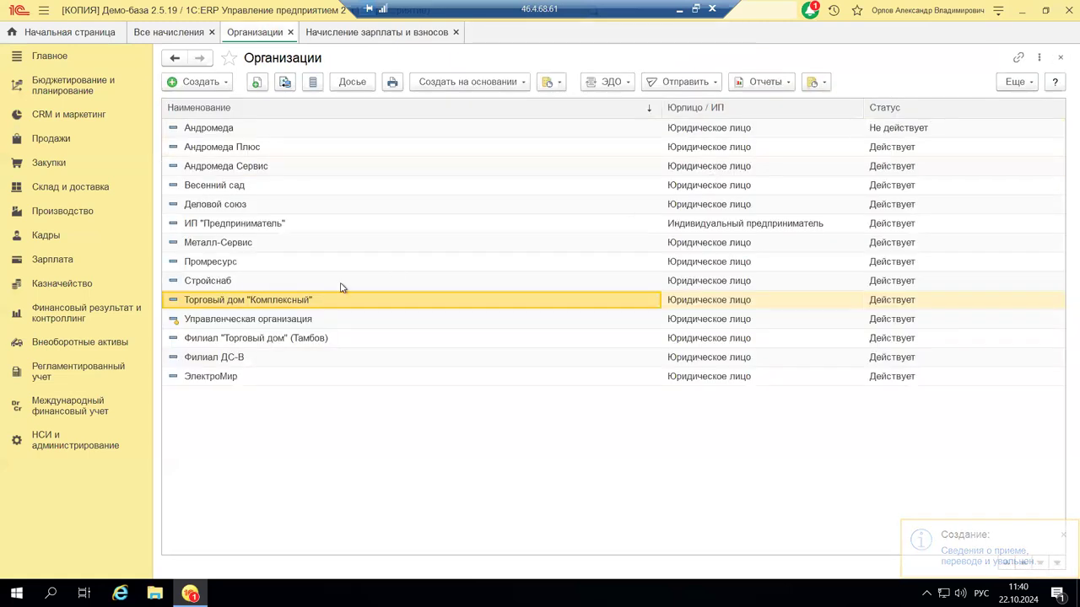
Step: View the Сверка карточек воинского учета list in the personnel section, close it, and switch to the PowerPoint presentation
click(52, 236)
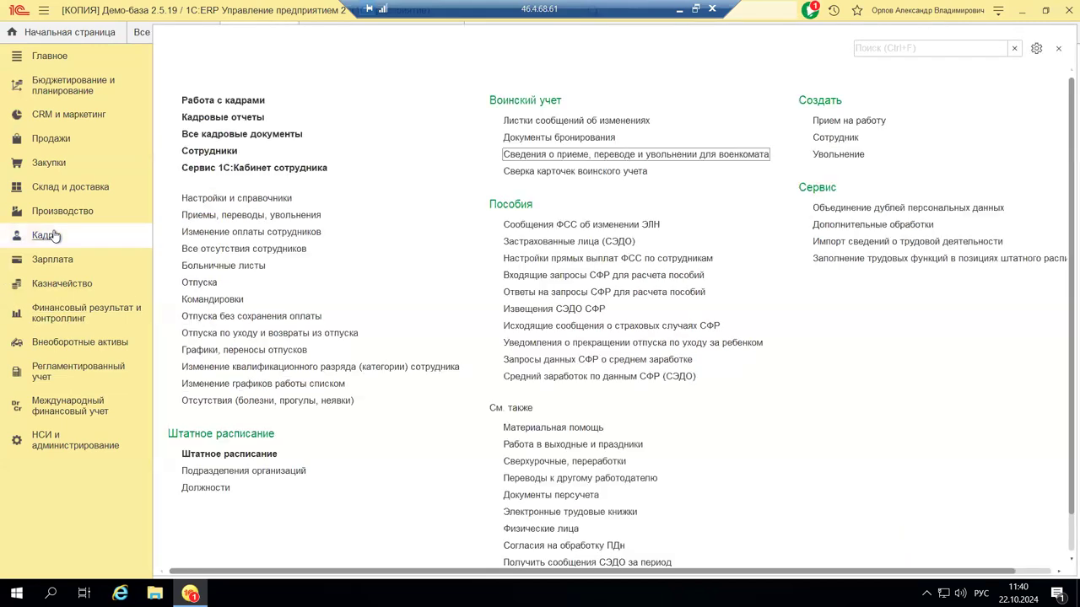
click(600, 173)
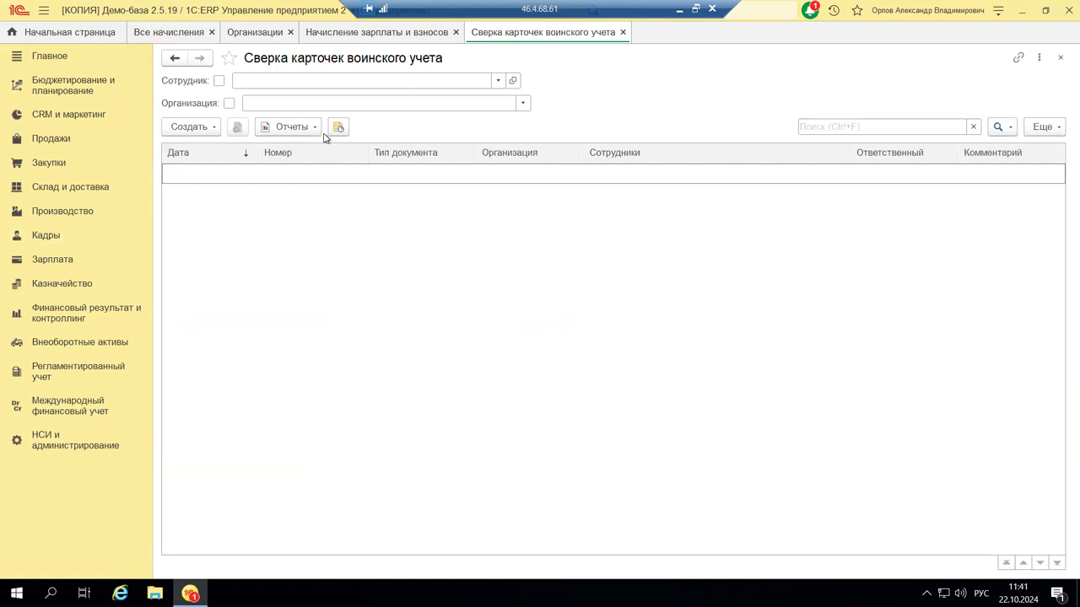
click(1060, 59)
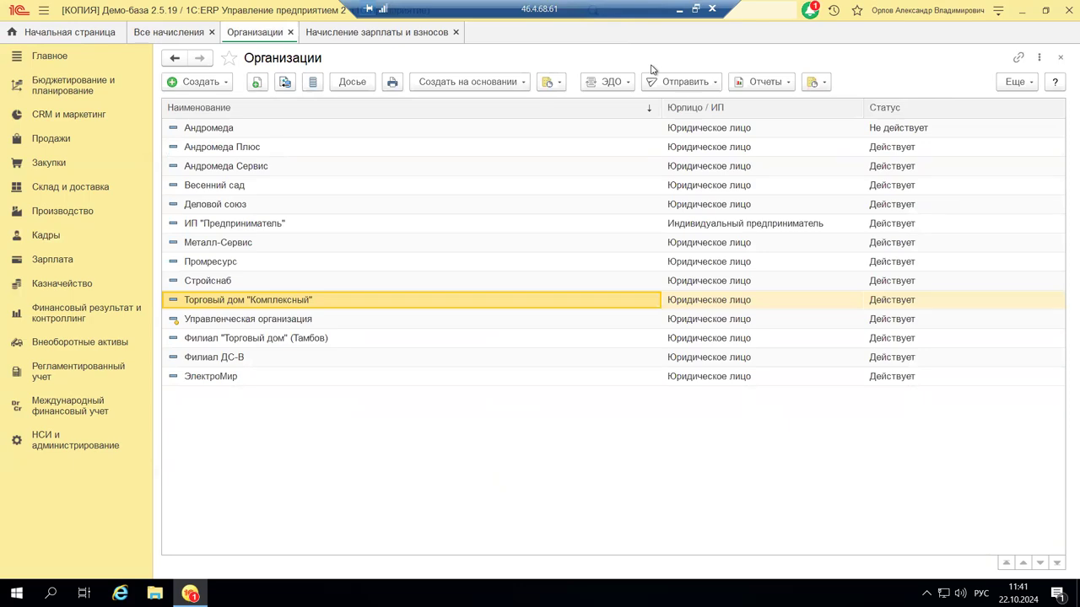
click(678, 10)
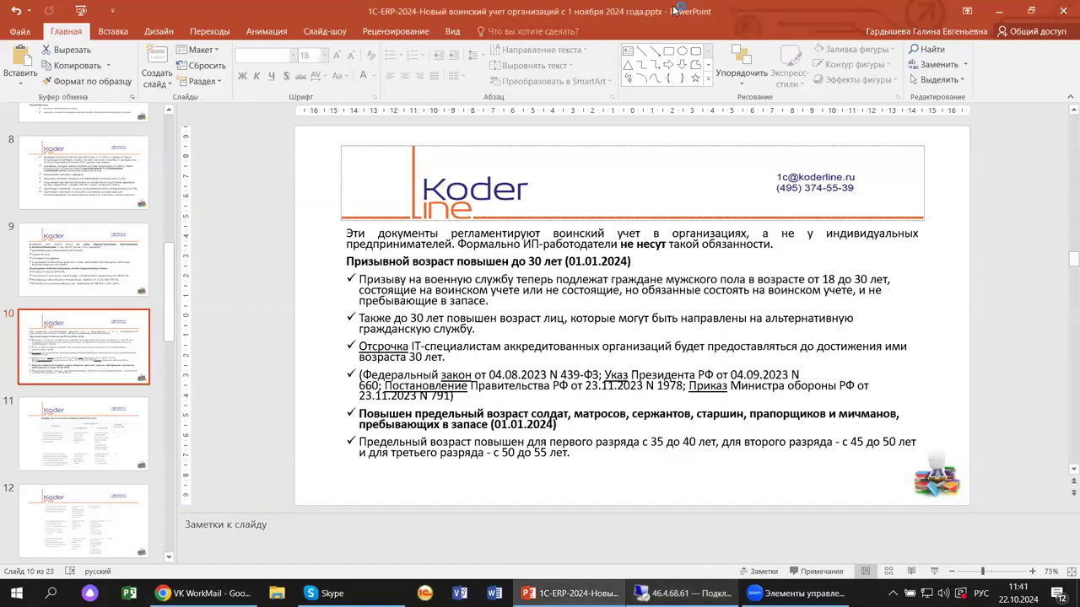
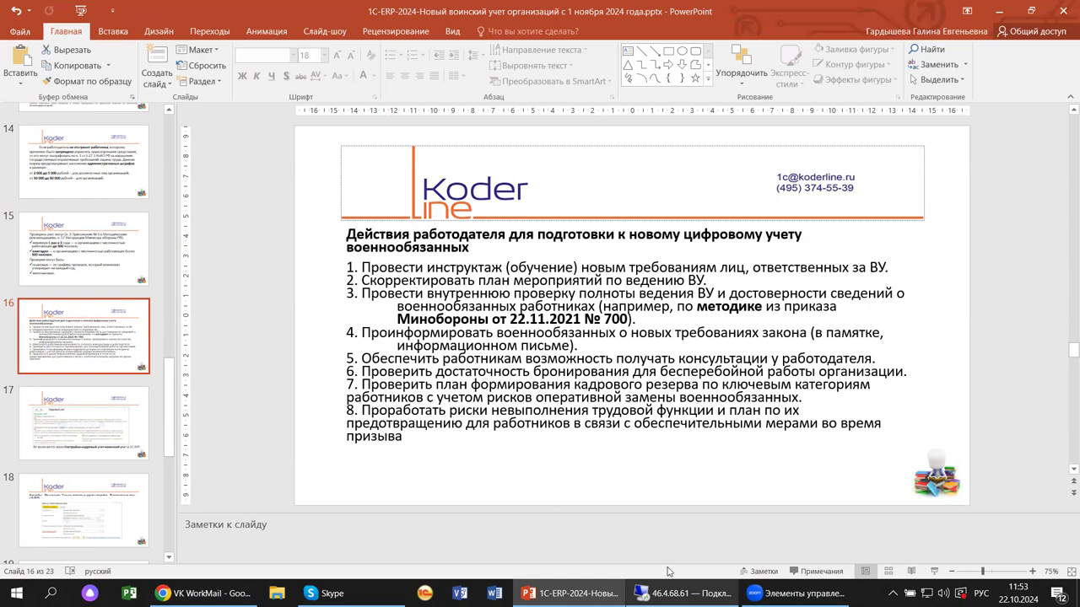
Step: Switch back to 1C:ERP, view the Воинский учет settings in the Торговый дом "Комплексный" card, and close the settings
click(666, 593)
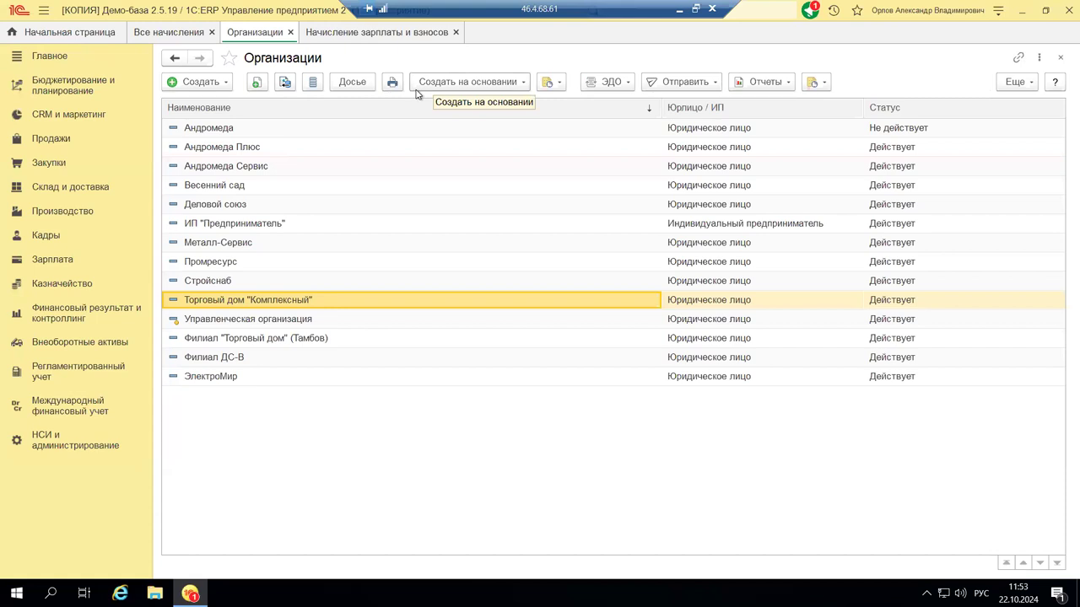
double_click(191, 302)
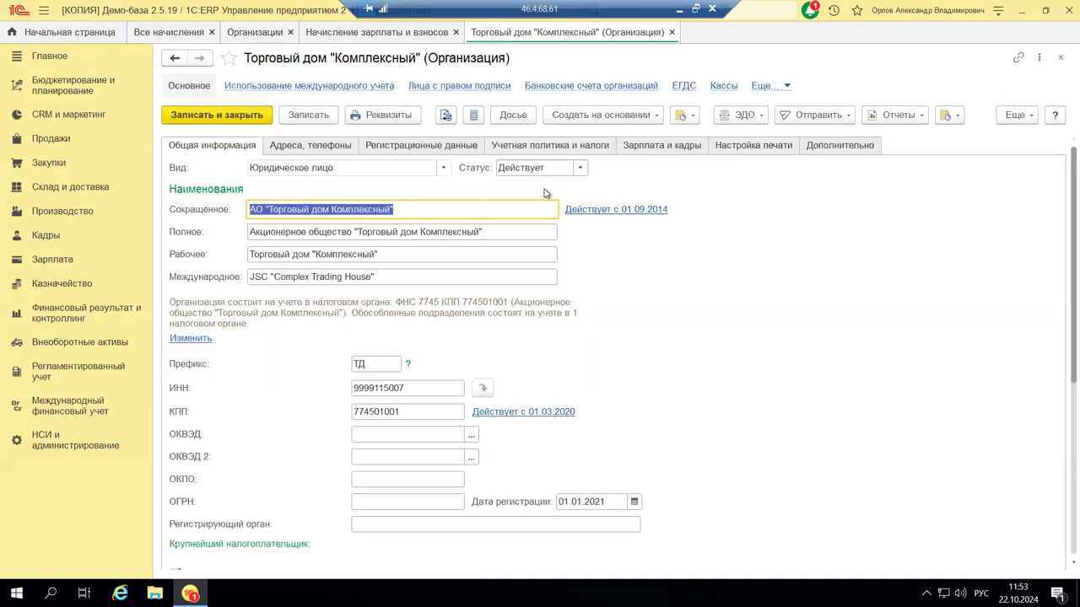
click(641, 149)
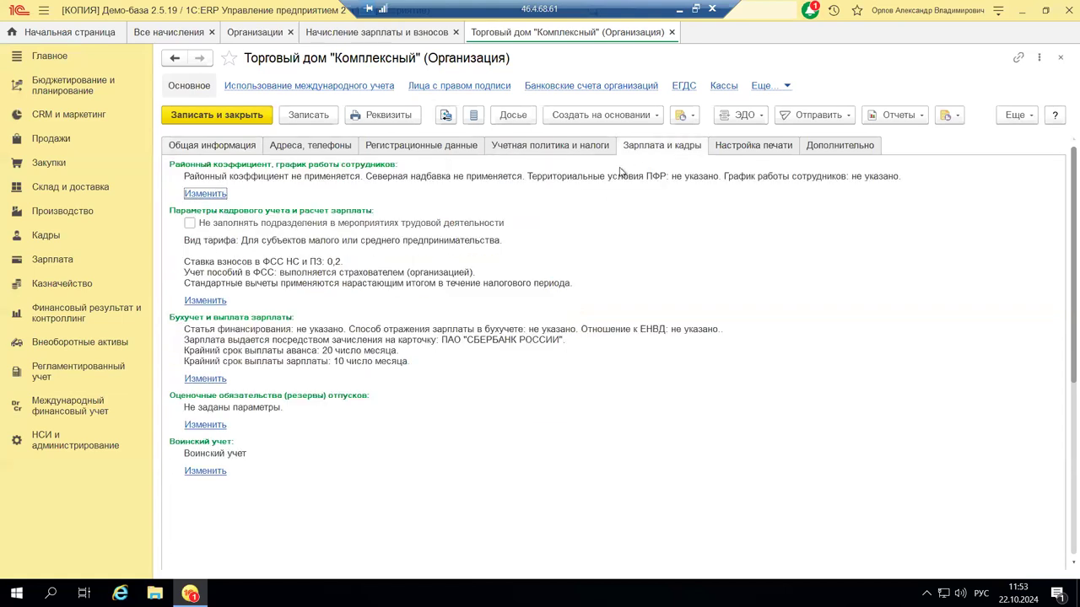
click(205, 471)
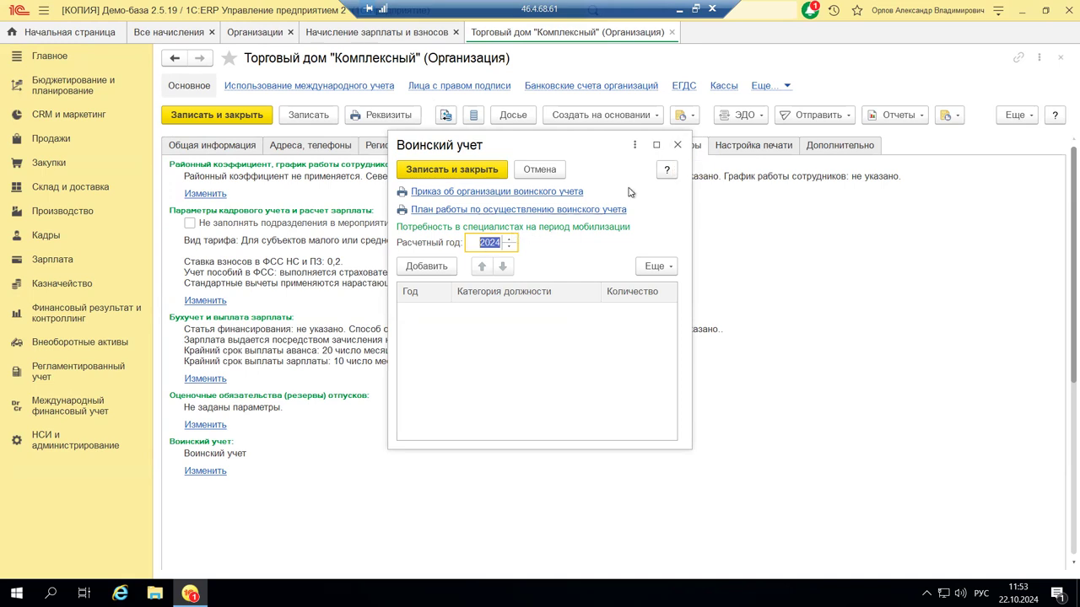
click(677, 145)
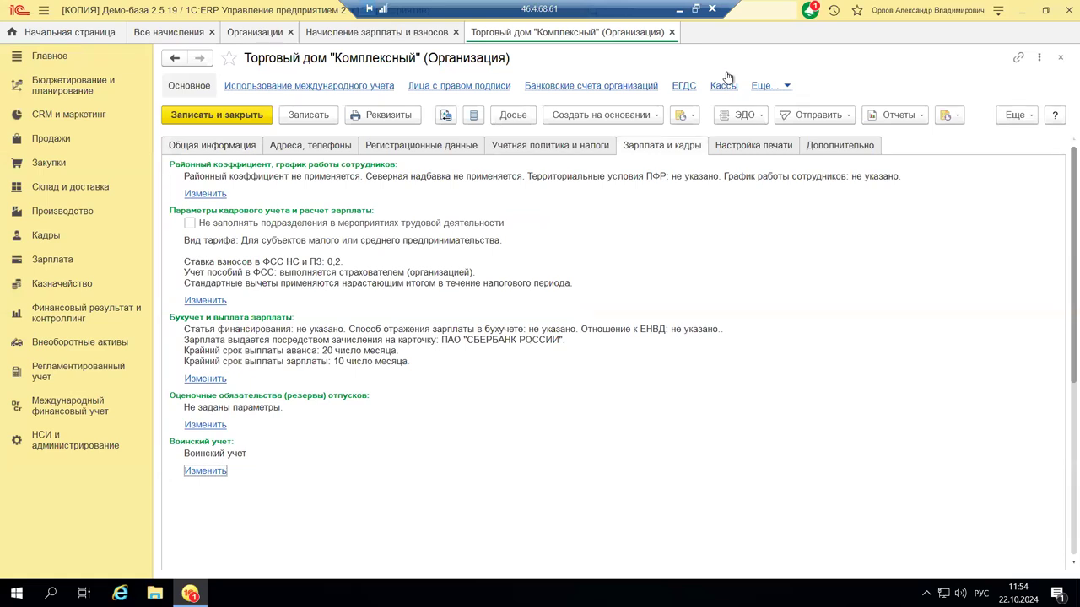
Step: Switch to the PowerPoint presentation and go to slide 17
click(679, 10)
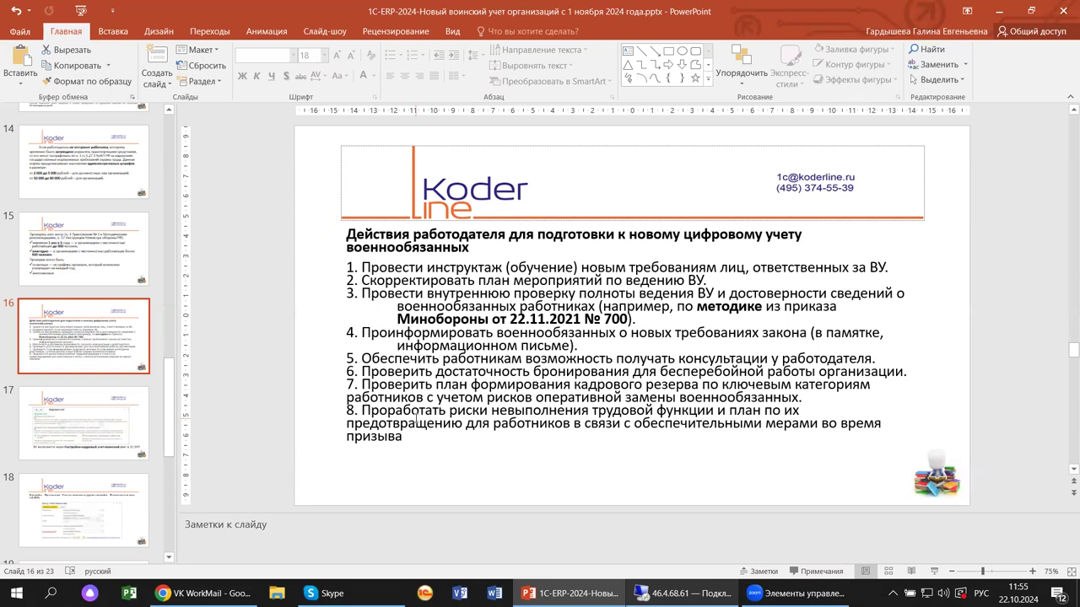
click(72, 429)
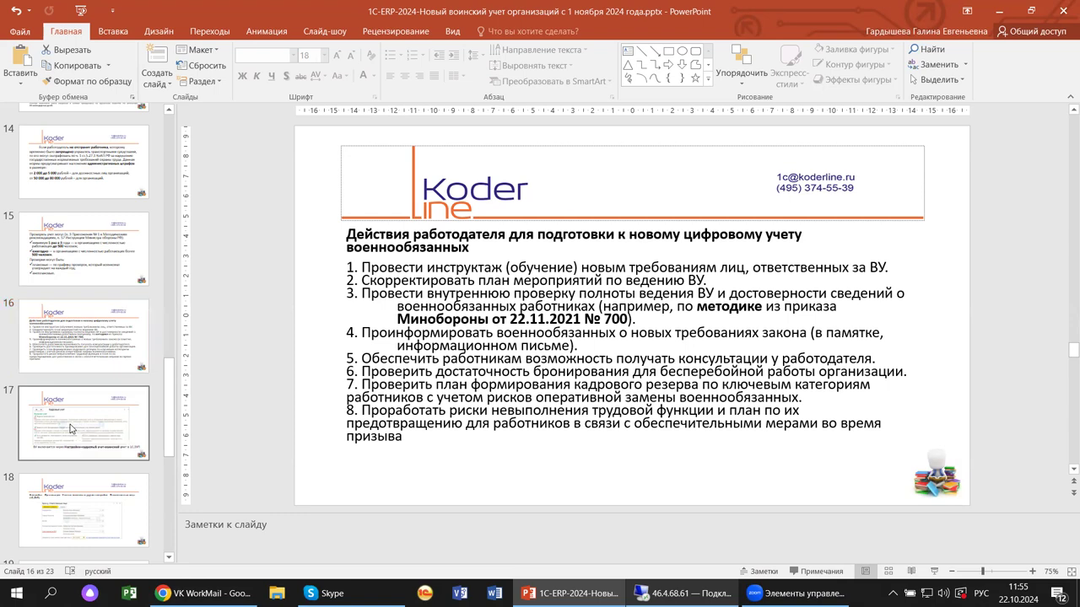